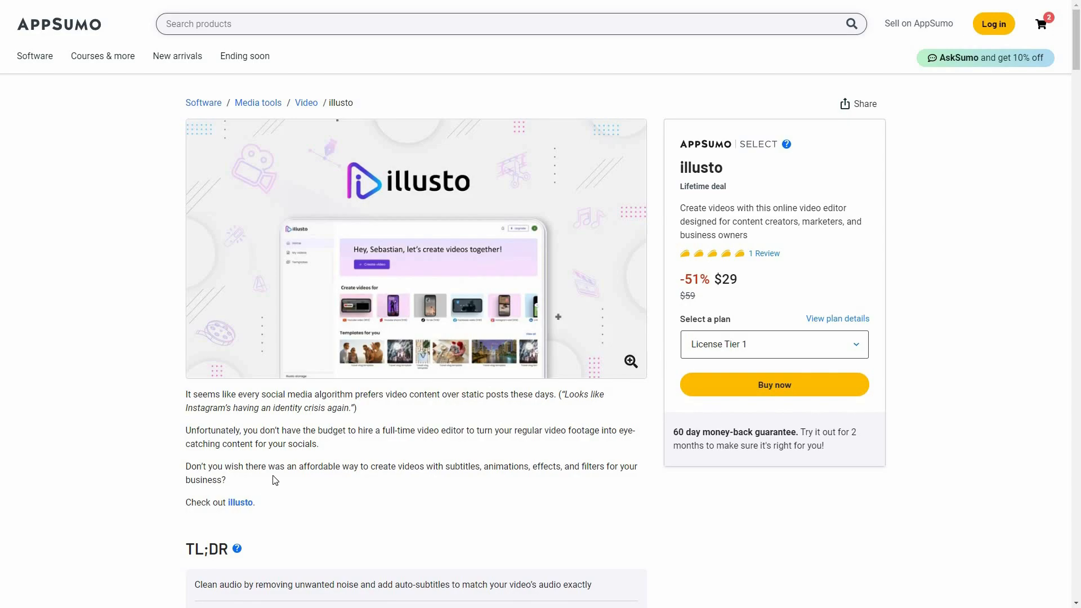
Step: Review the illusto deal page, examining its overview, deal terms, included features and the License Tier 1 and Tier 2 plans
scroll(330, 486, "down", 6)
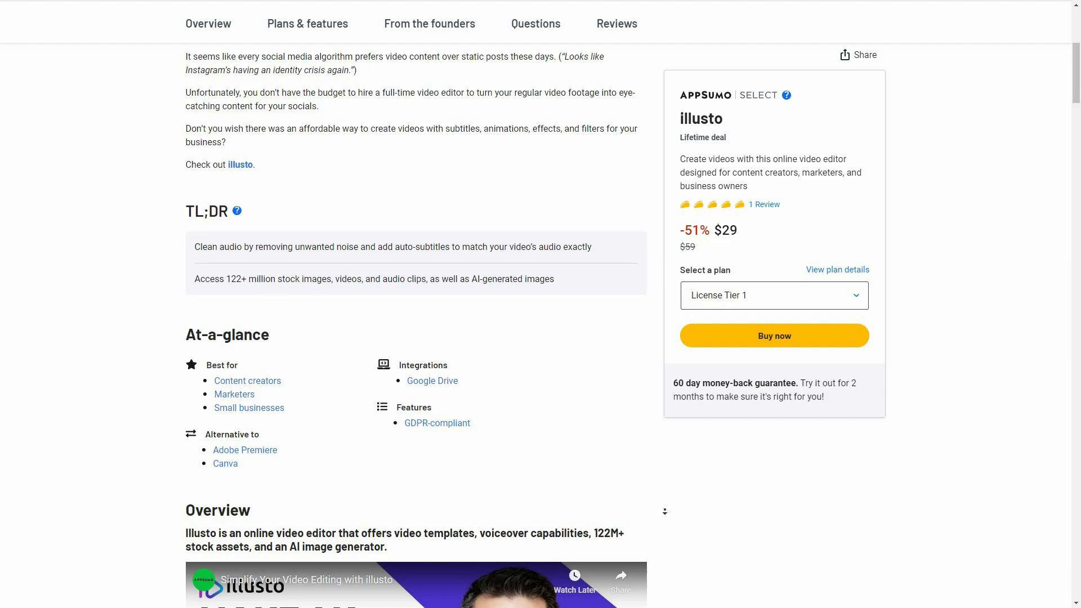
scroll(664, 450, "down", 3)
scroll(662, 517, "down", 20)
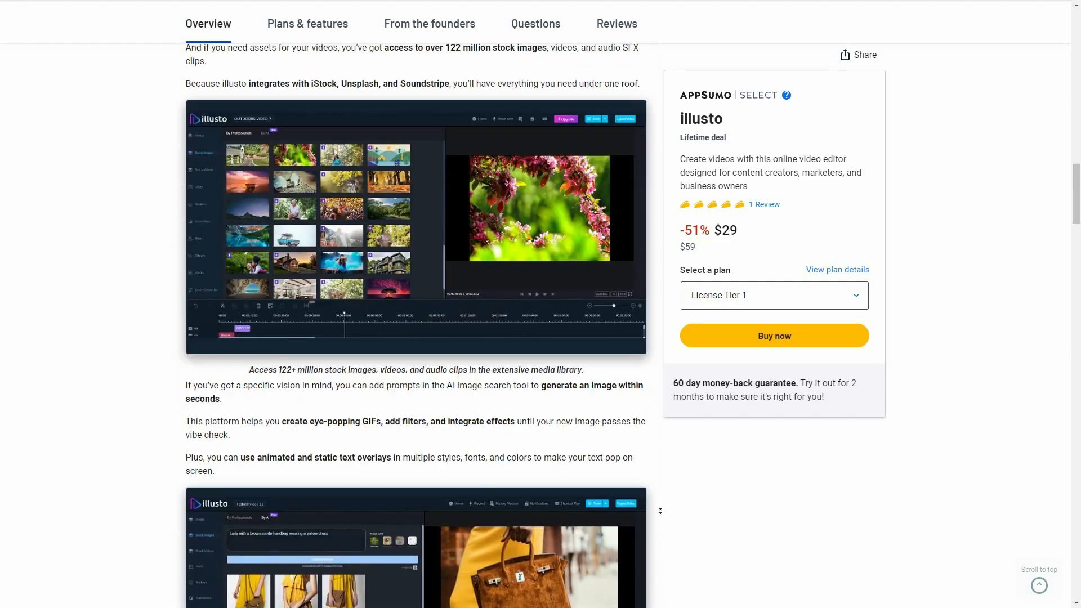
scroll(662, 501, "down", 10)
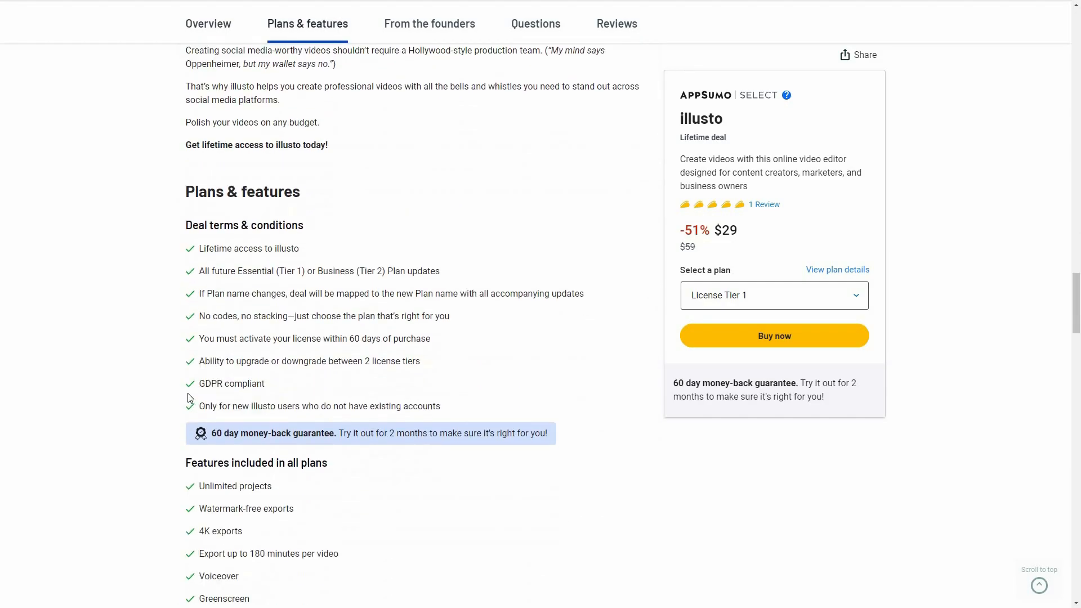
scroll(253, 314, "down", 1)
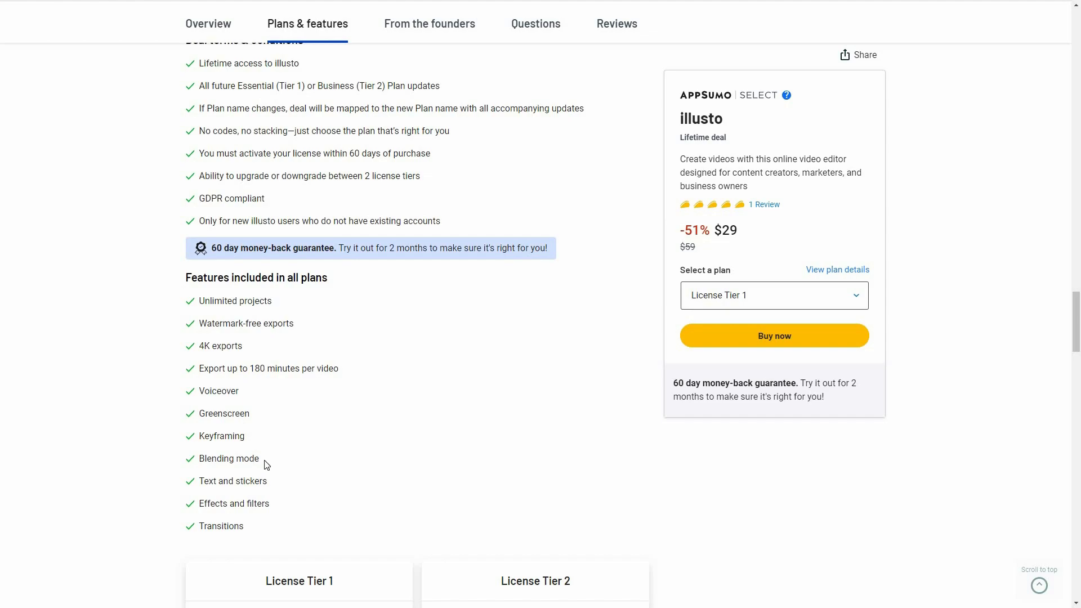
scroll(421, 402, "down", 1)
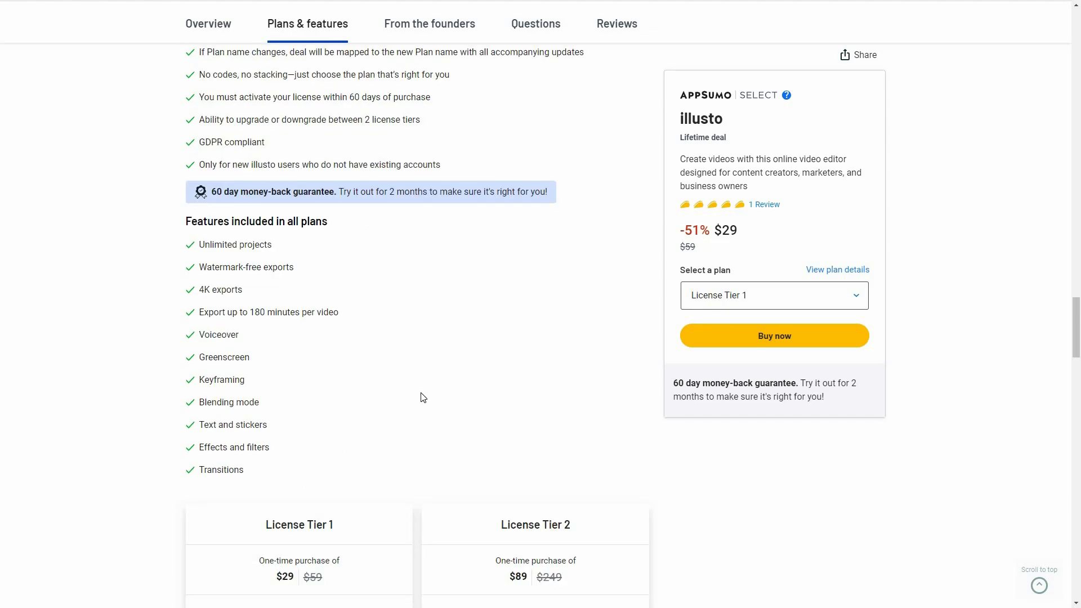
scroll(388, 328, "down", 4)
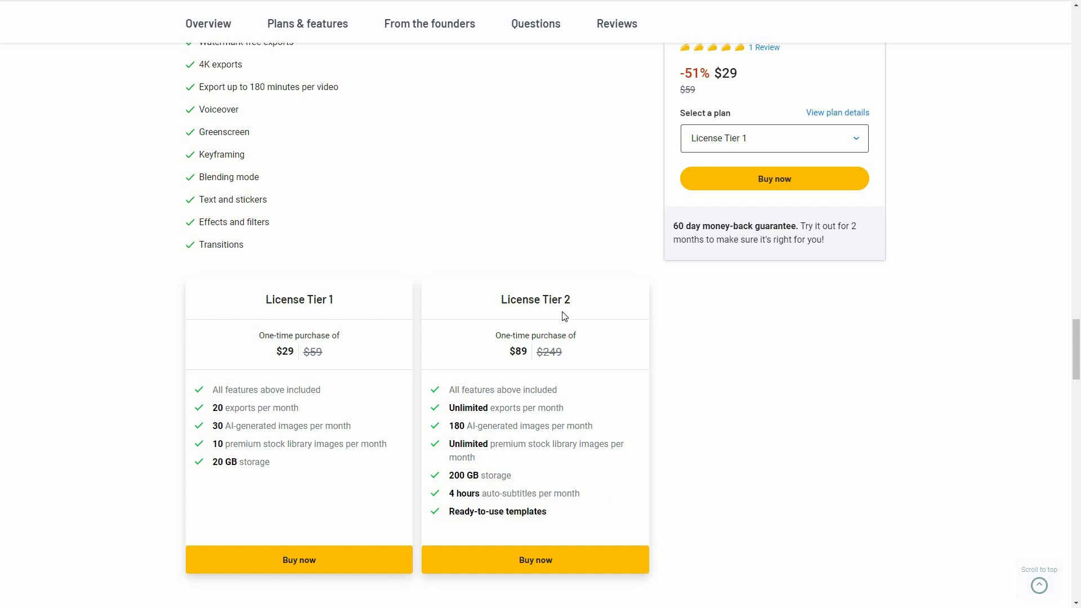
scroll(651, 404, "up", 2)
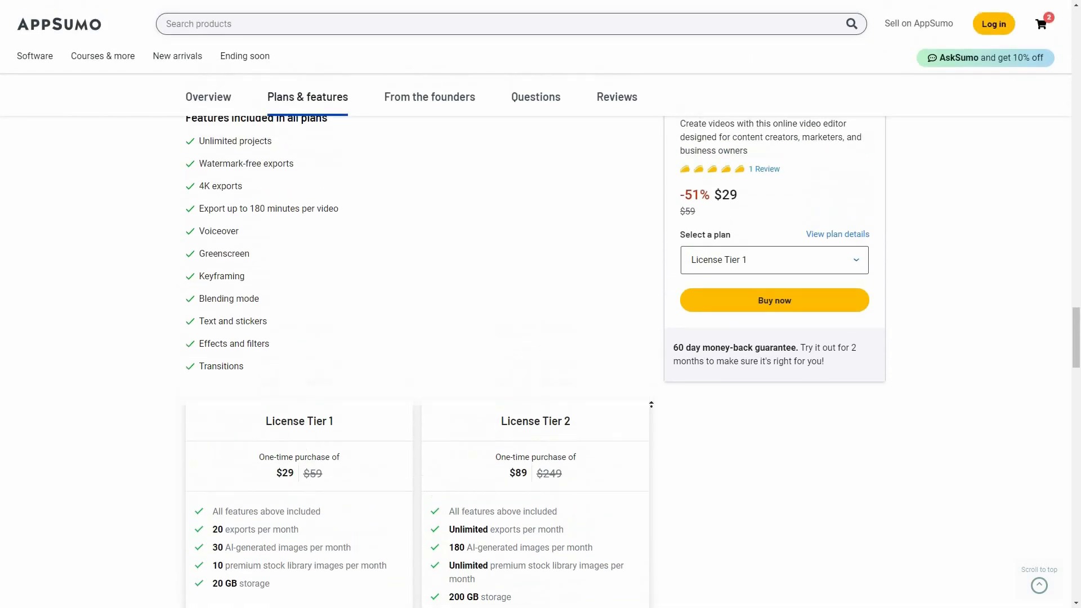
scroll(651, 404, "up", 9)
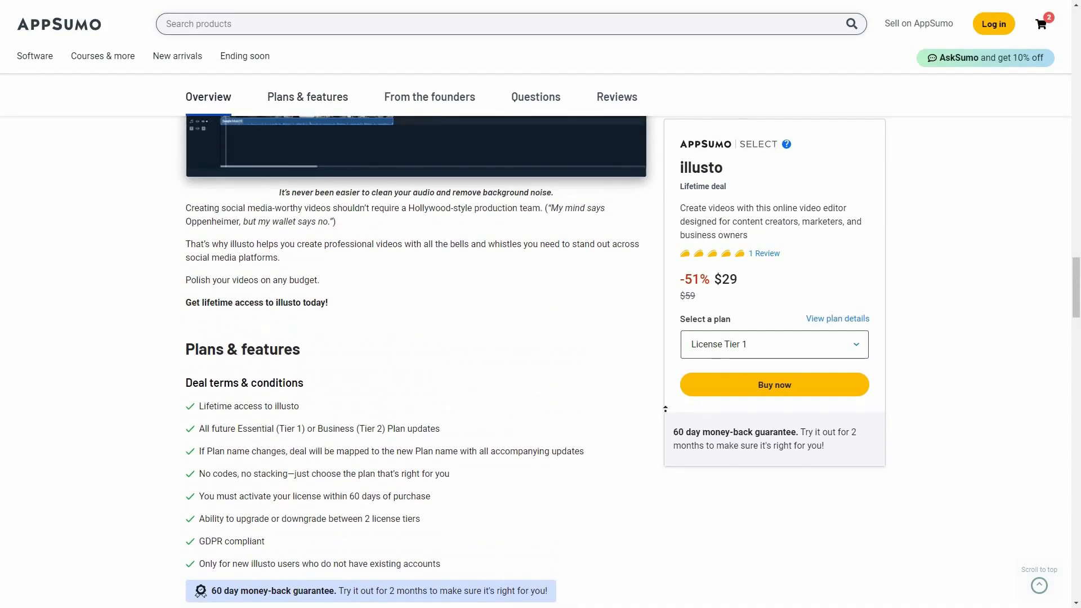
scroll(665, 409, "up", 7)
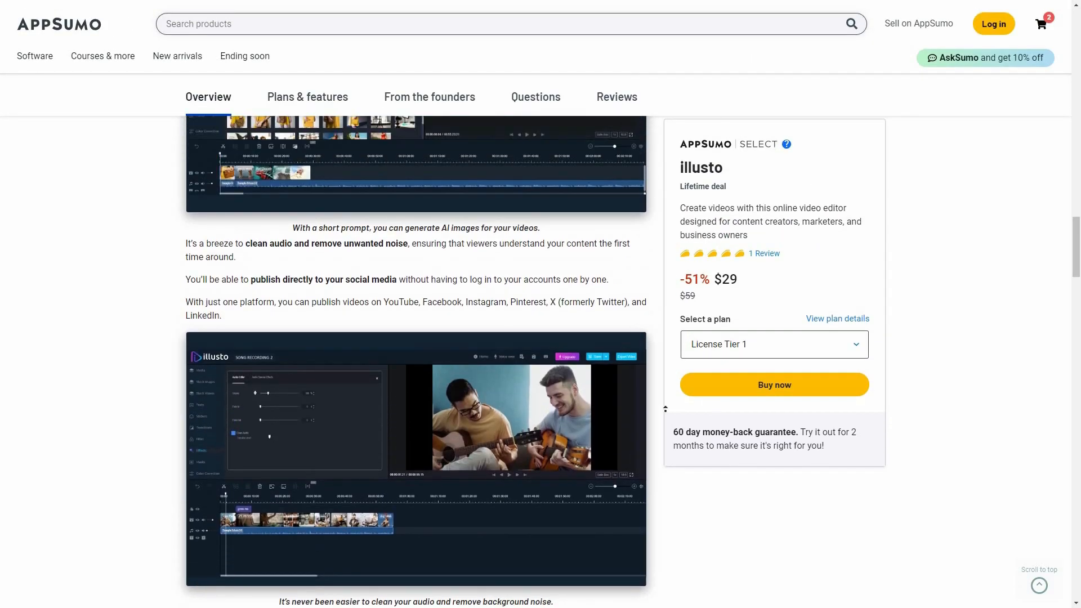
scroll(664, 408, "up", 4)
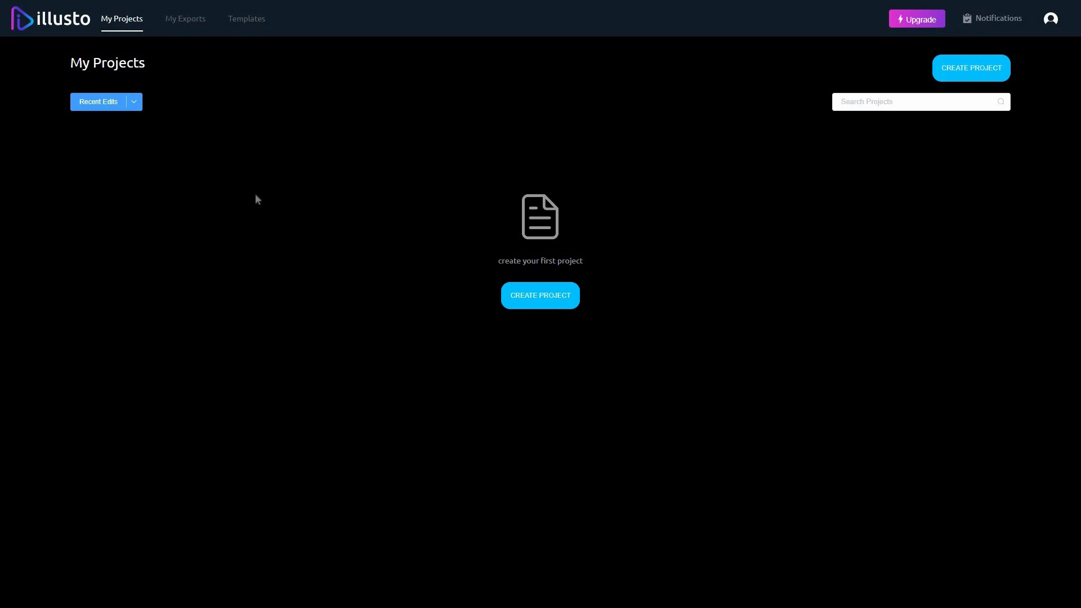
Step: Switch to illusto and look through the exports page and the available video template categories
left_click(190, 26)
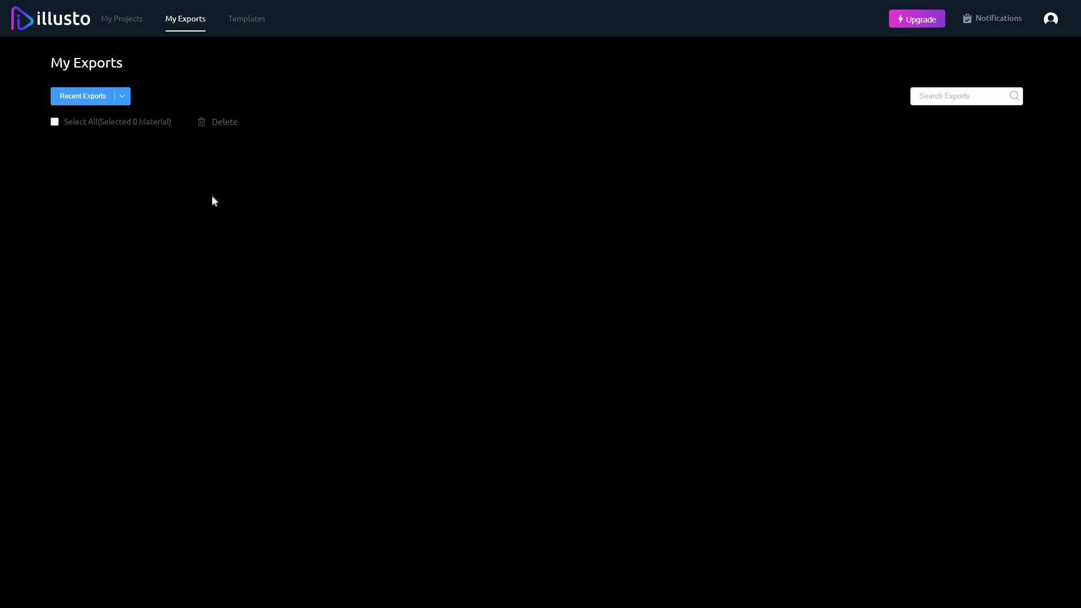
left_click(253, 22)
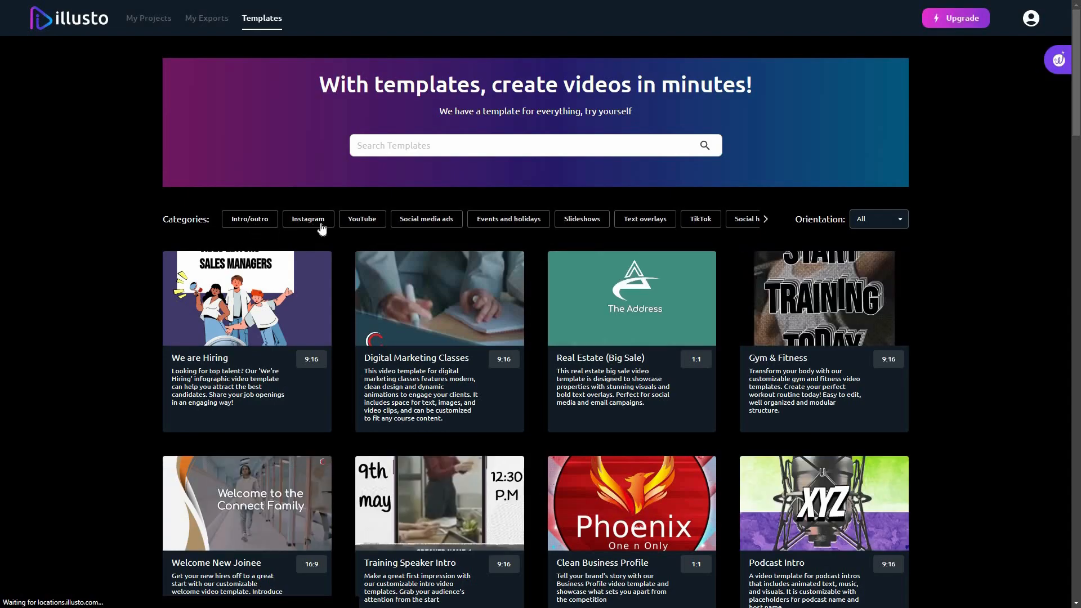
left_click(764, 219)
left_click(765, 219)
left_click(764, 219)
left_click(764, 218)
left_click(765, 218)
left_click(764, 218)
left_click(764, 218)
left_click(765, 218)
left_click(764, 219)
left_click(765, 219)
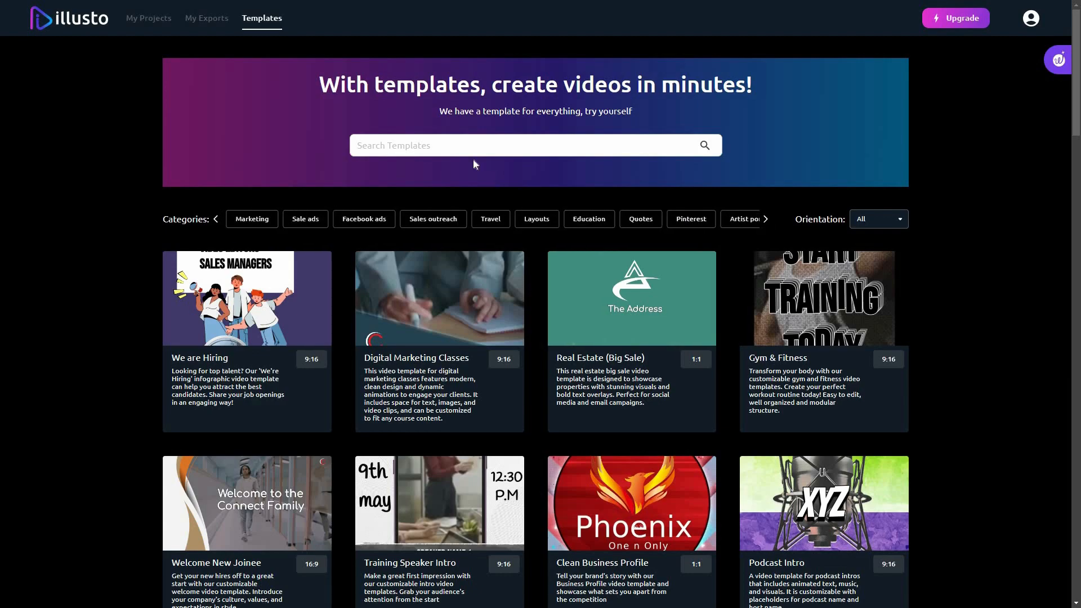
left_click(563, 152)
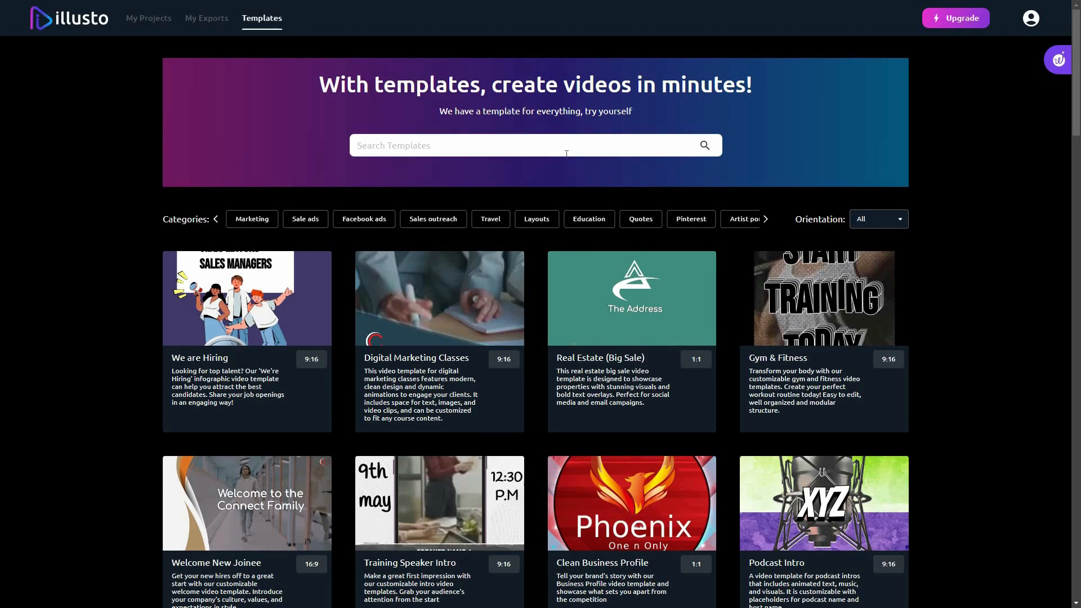
Step: Create a new project named Test with a 16:9 aspect ratio
left_click(142, 19)
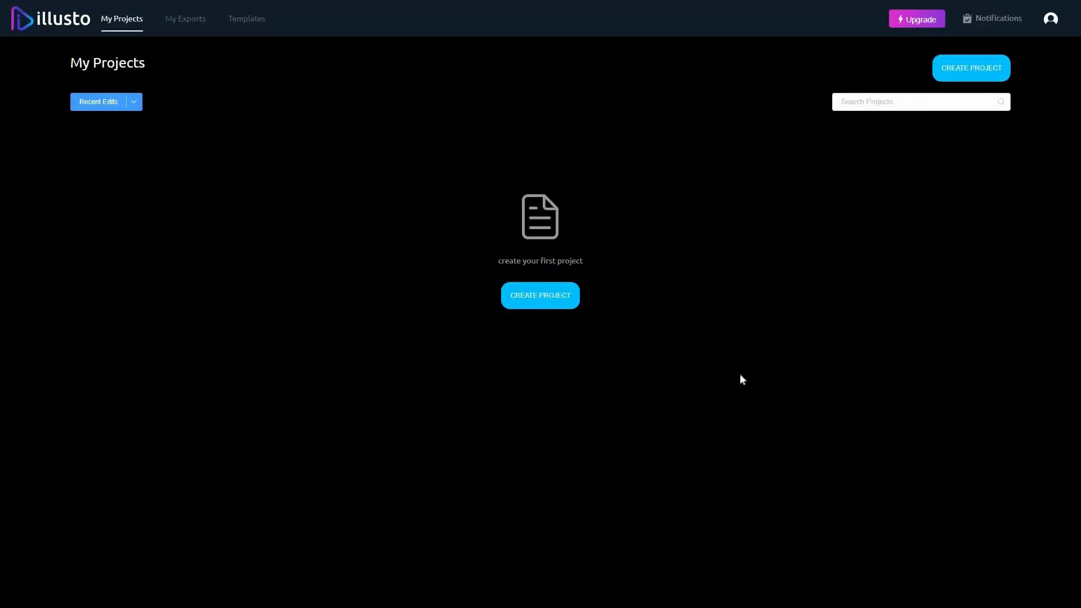
left_click(539, 302)
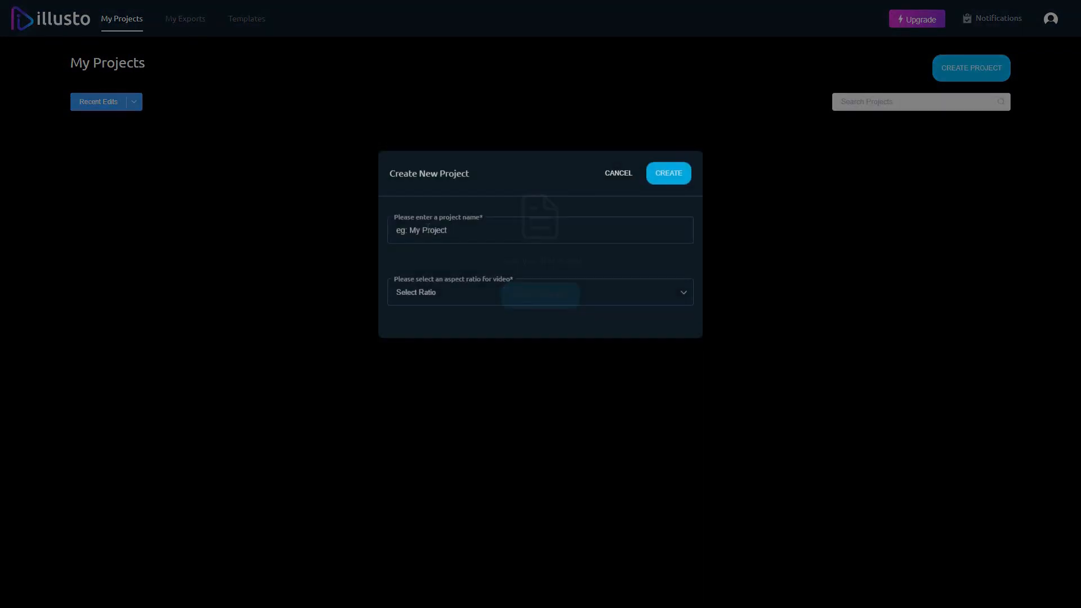
type("Test")
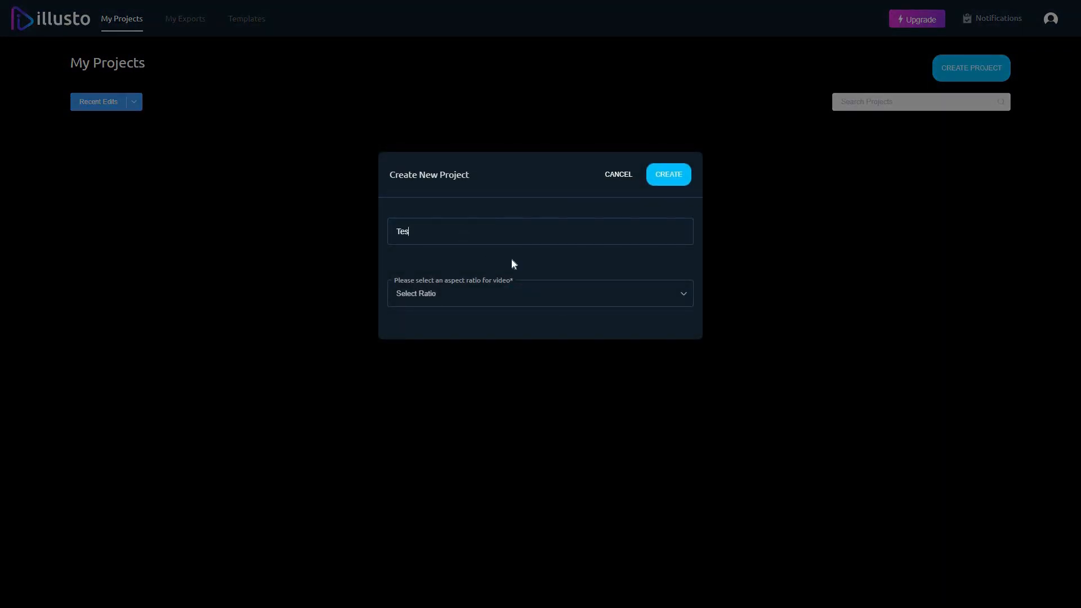
left_click(471, 298)
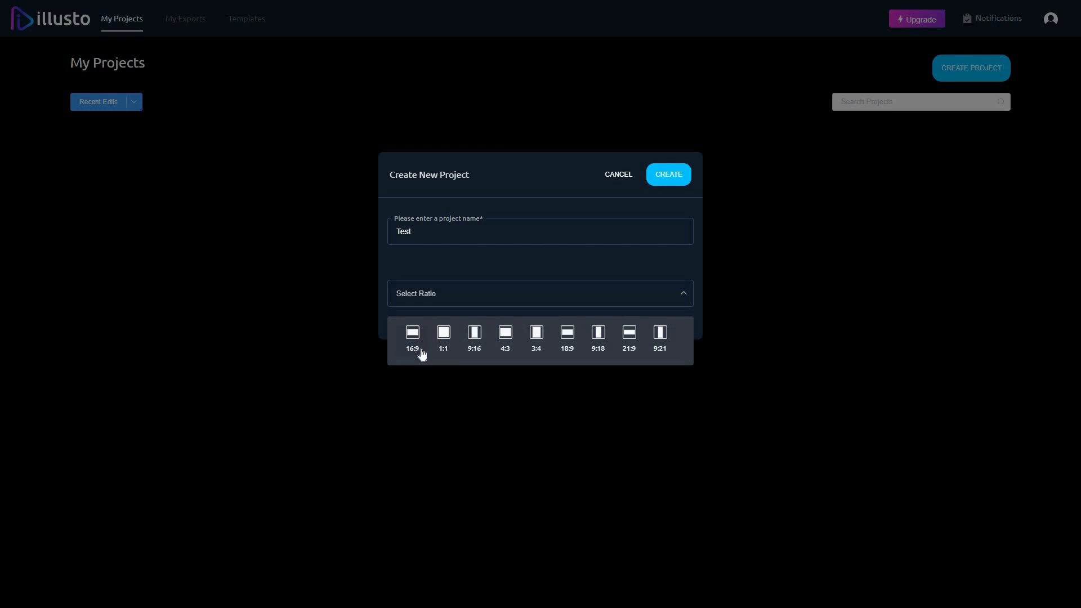
left_click(422, 353)
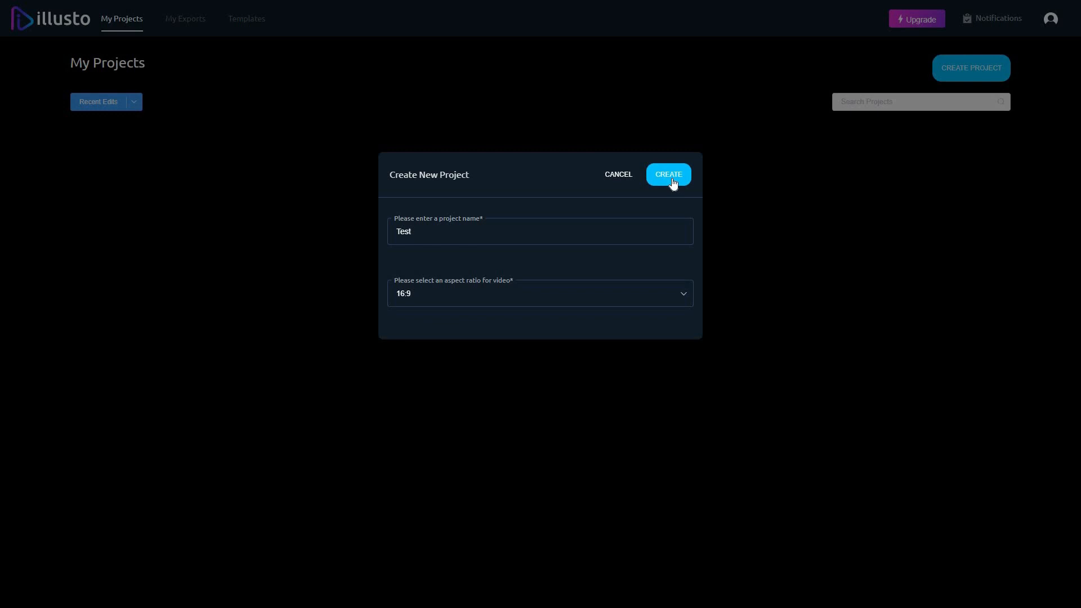
left_click(672, 178)
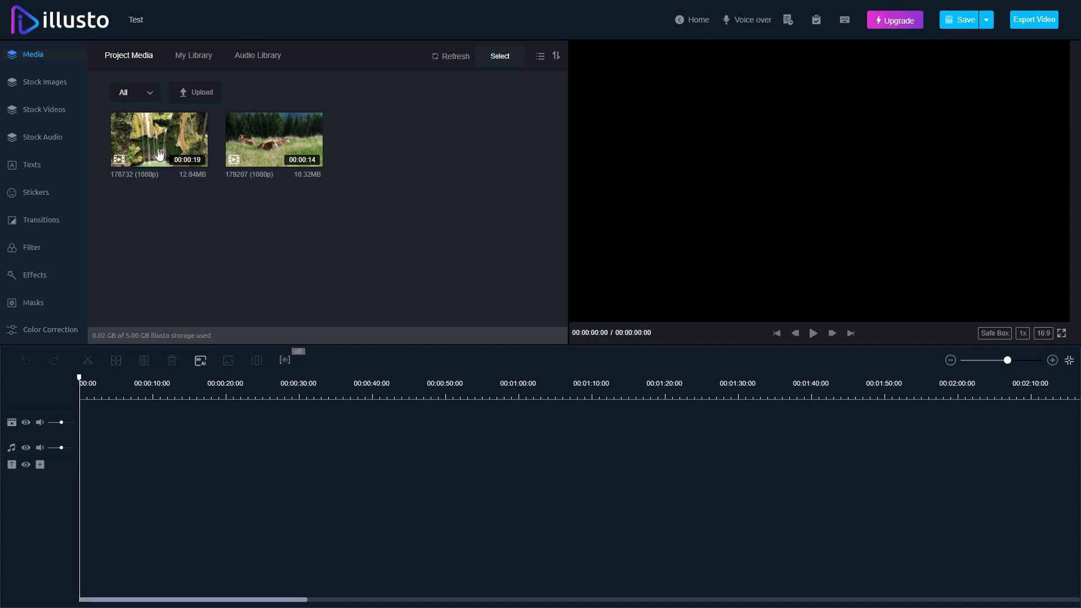
mouse_move(299, 155)
mouse_move(199, 125)
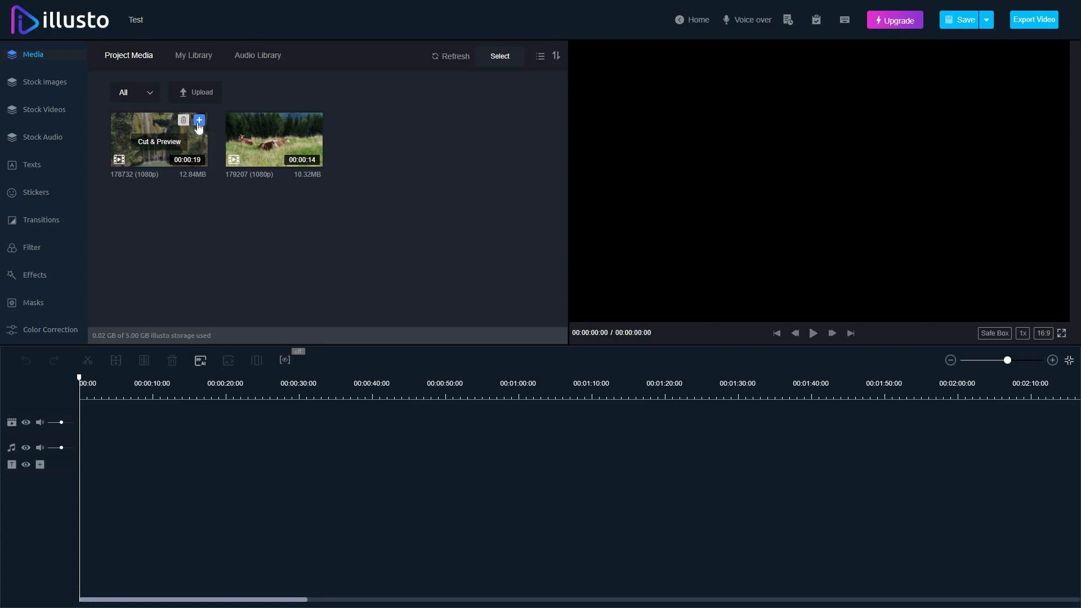
left_click_drag(201, 123, 143, 433)
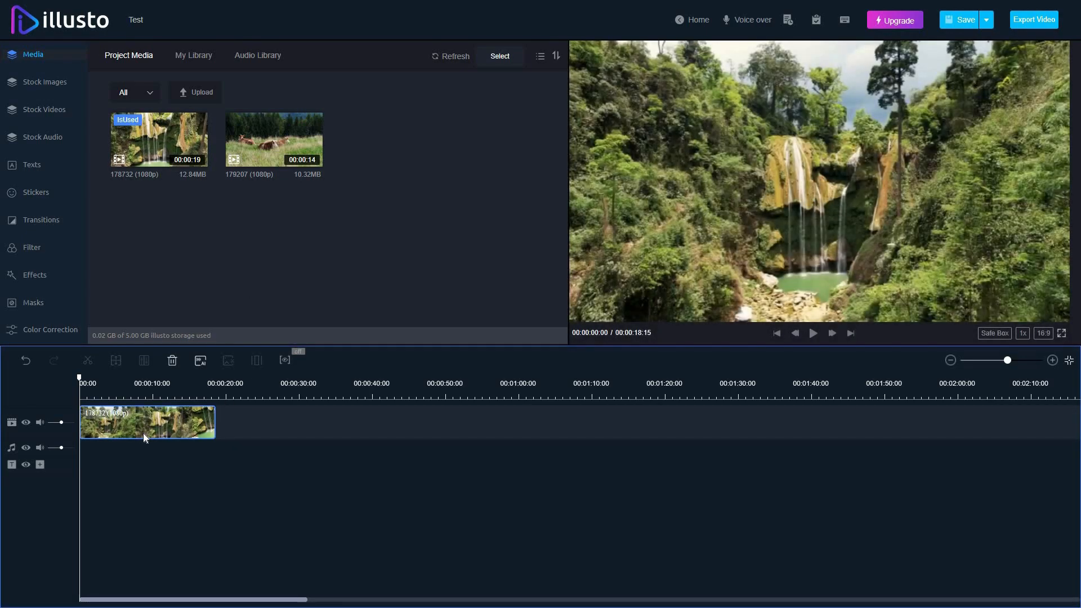
mouse_move(262, 154)
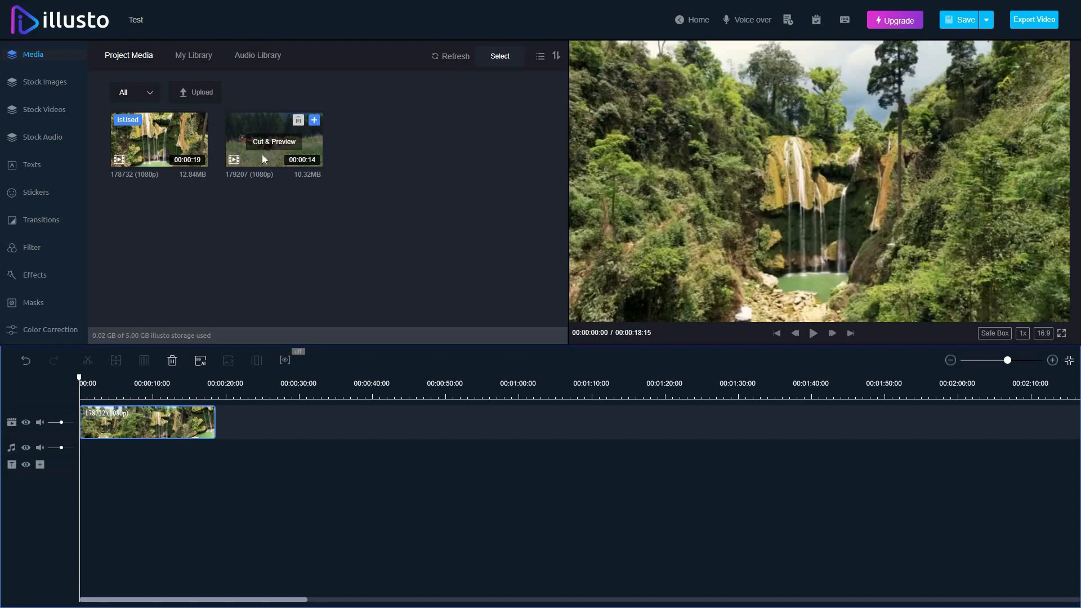
left_click_drag(277, 383, 203, 436)
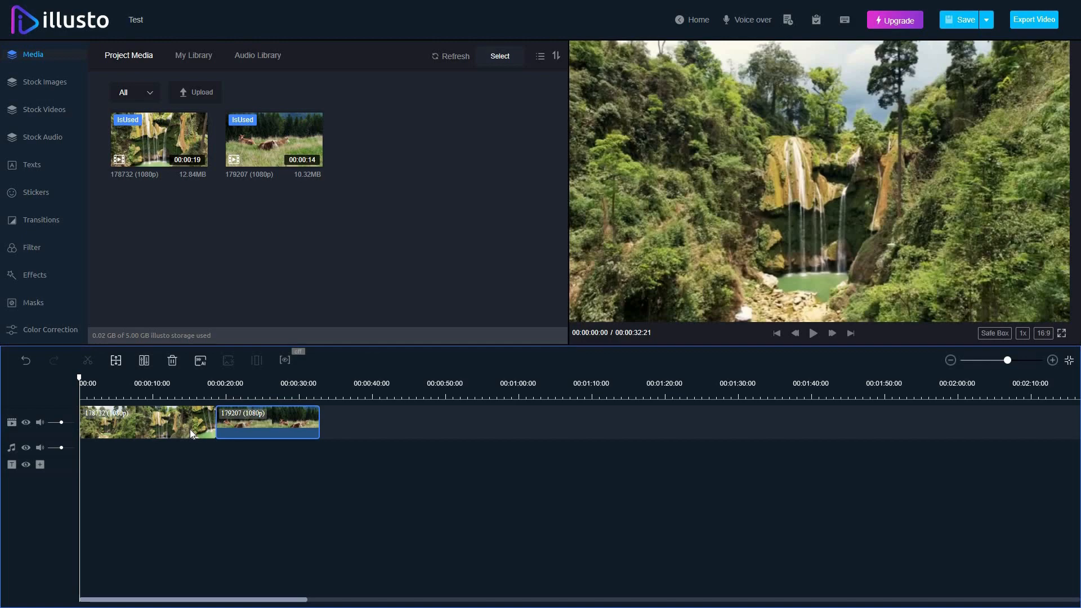
Step: Inspect the voice-over recorder without recording, and look over the list of keyboard shortcuts
left_click(753, 21)
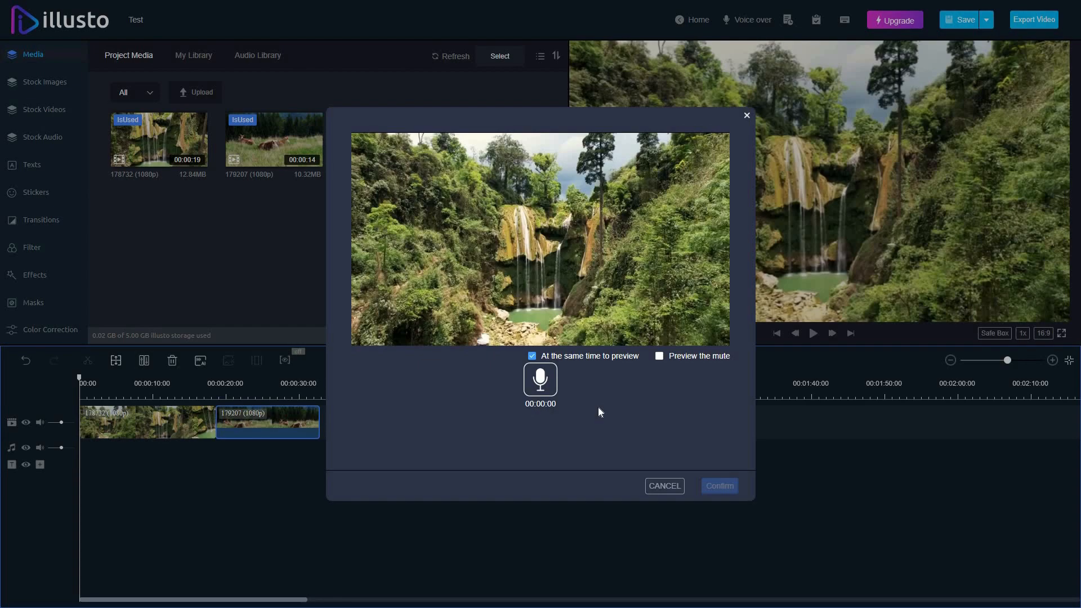
left_click(660, 491)
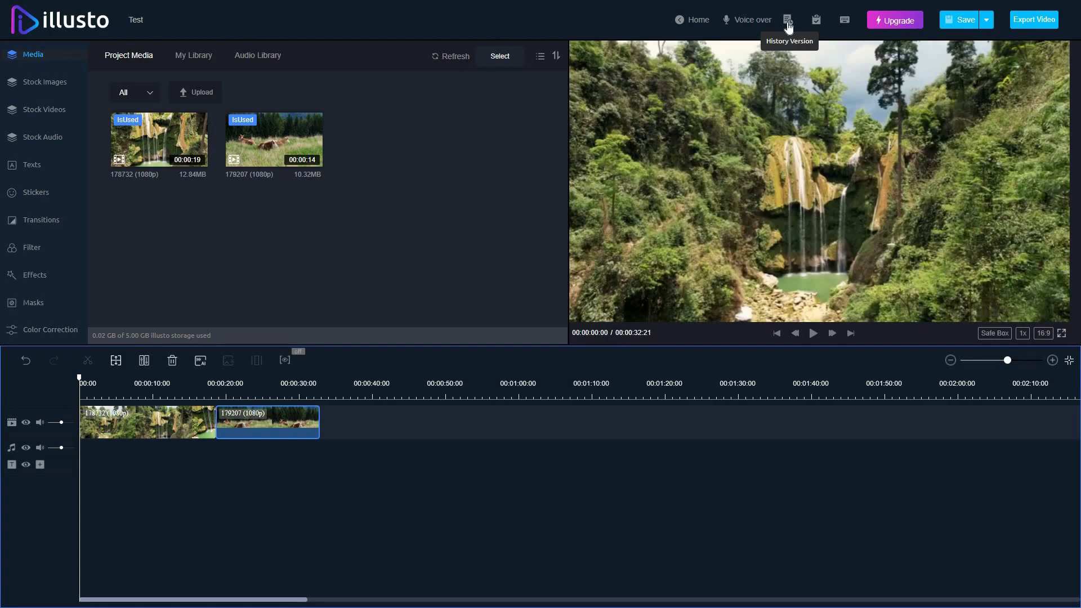
left_click(844, 21)
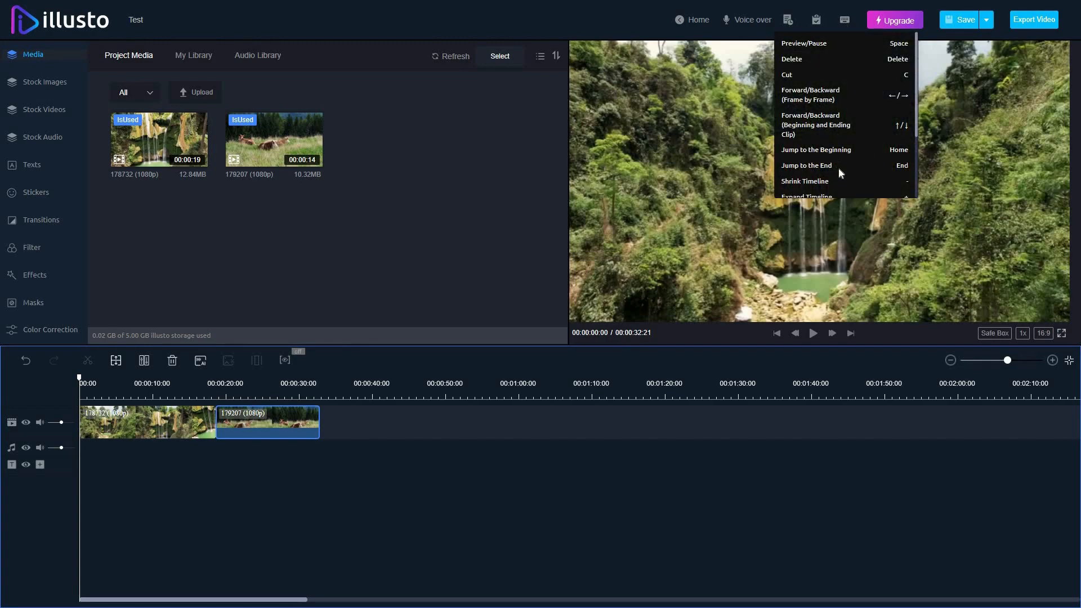
scroll(845, 191, "down", 1)
left_click(52, 129)
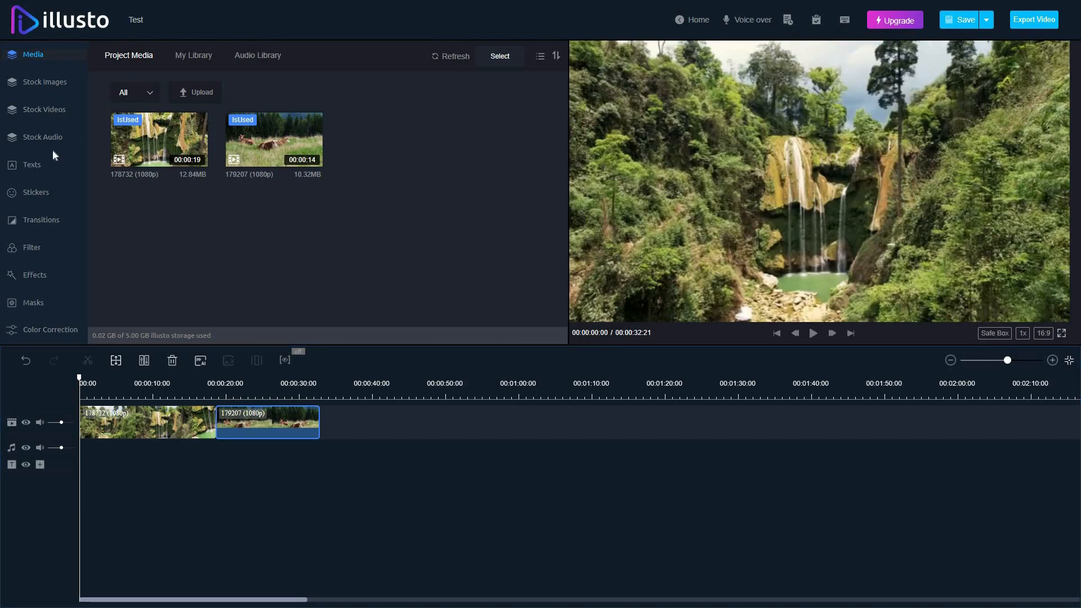
Step: Generate AI stock images in the Photos style from the prompt "flying house" and add the third image to the project
left_click(48, 87)
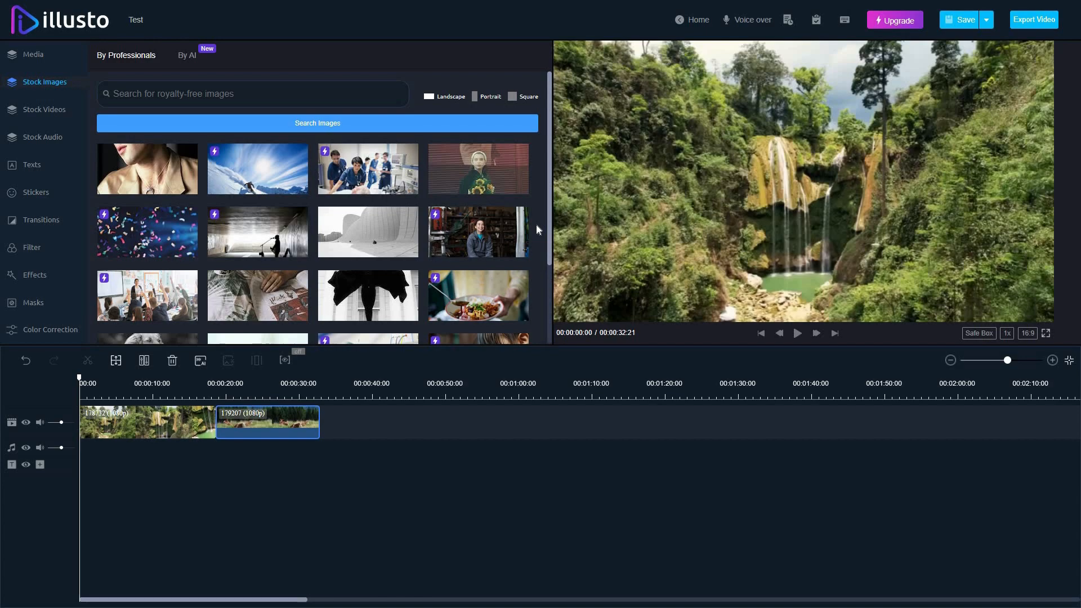
left_click(169, 93)
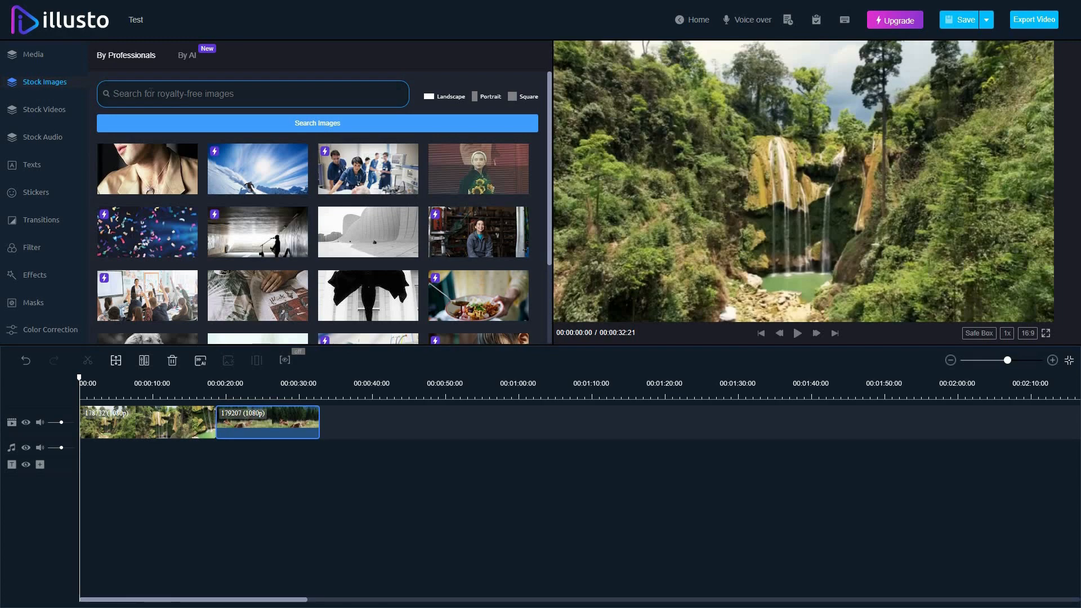
left_click(197, 63)
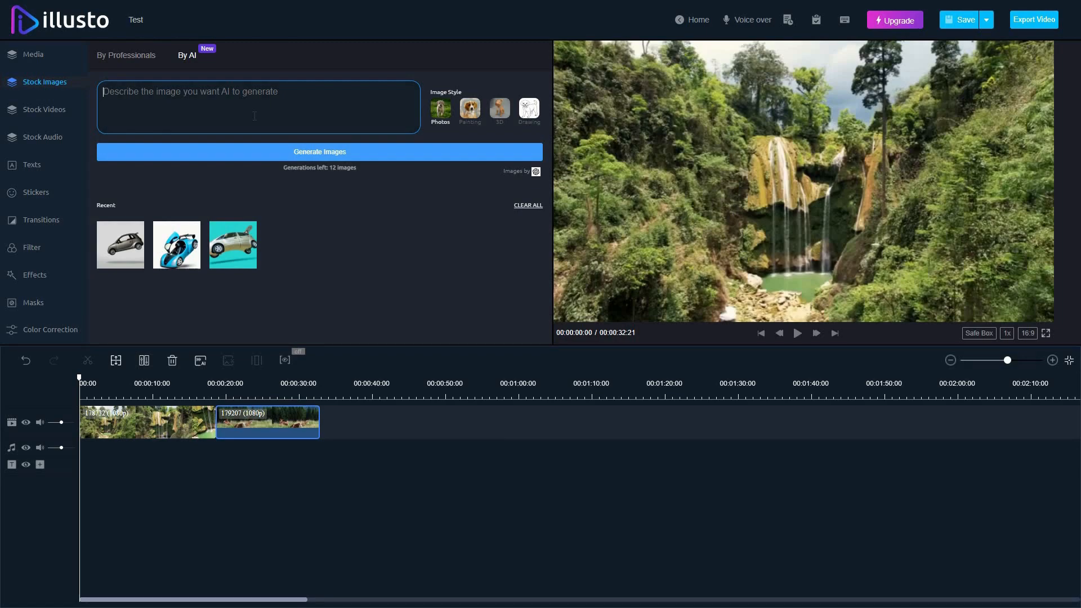
type("flying house")
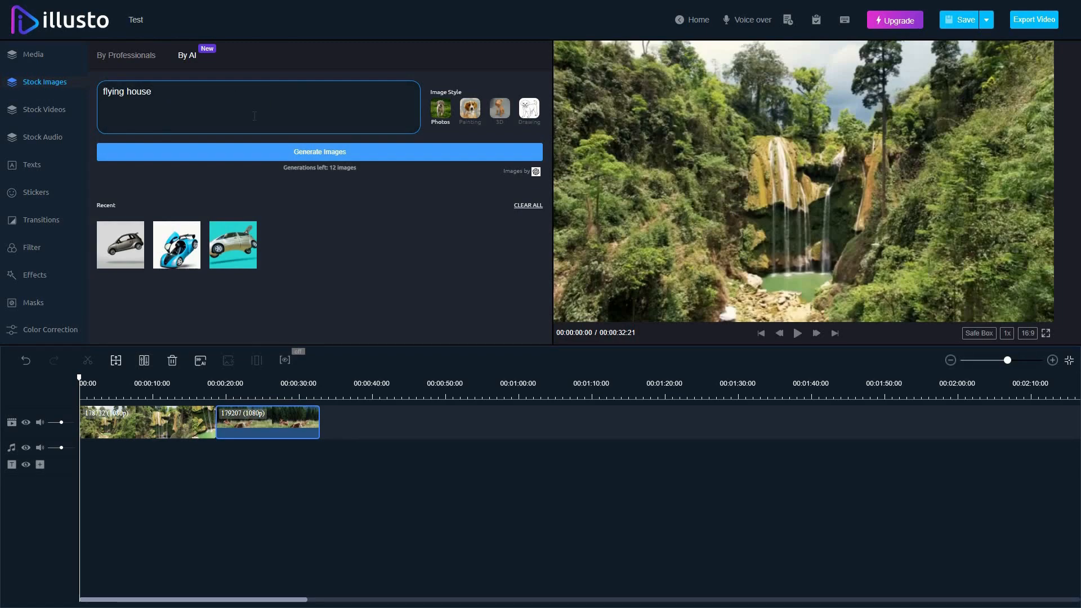
left_click(385, 154)
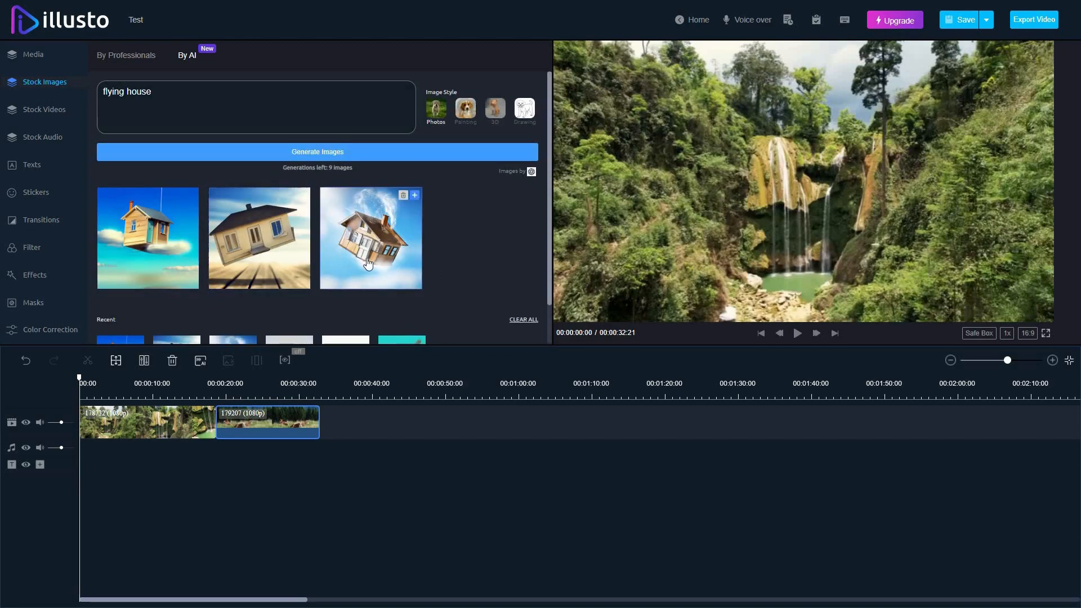
left_click(167, 100)
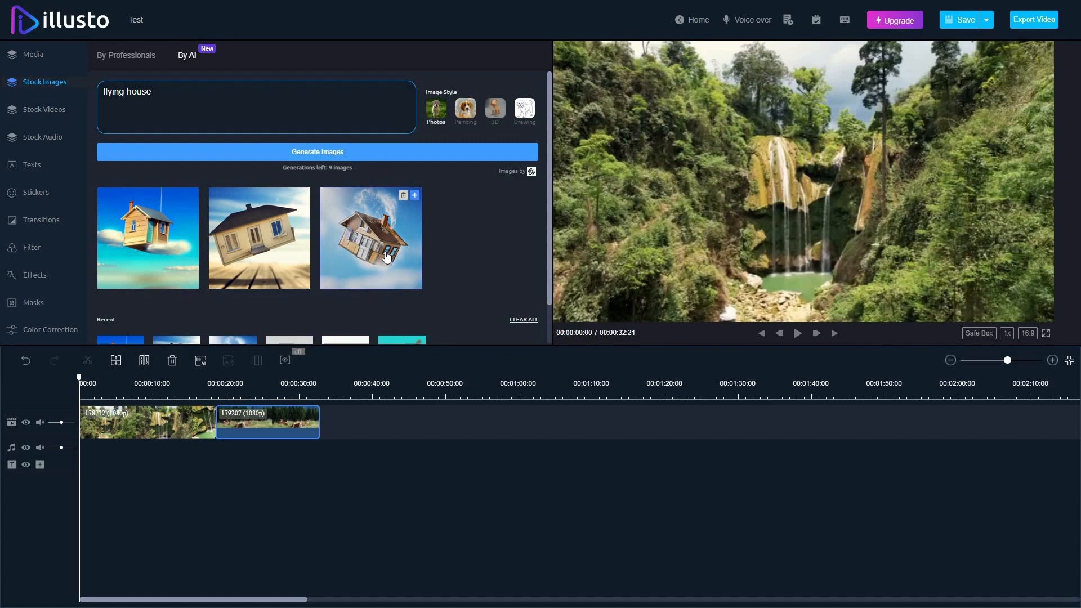
left_click(415, 197)
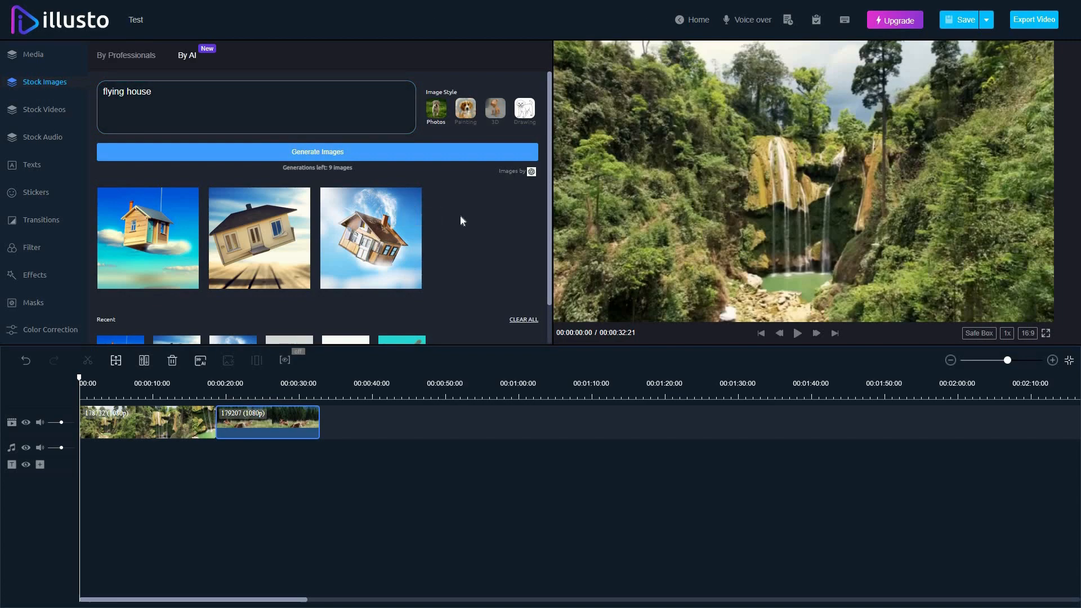
Step: Check the project media for the AI-generated house image, and look over the stock videos and their search options
left_click(52, 61)
mouse_move(154, 161)
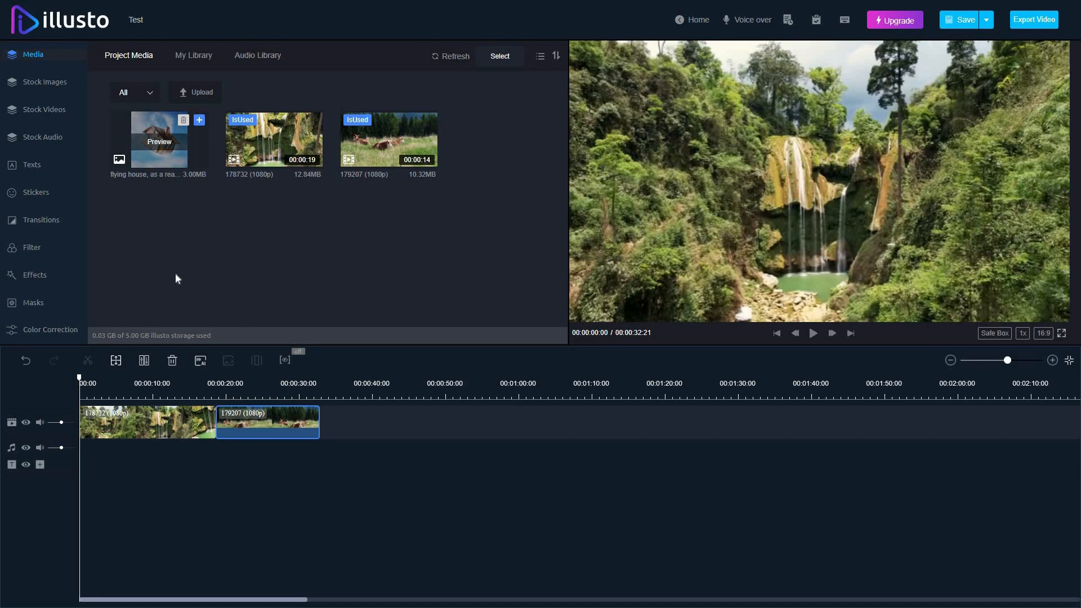
left_click(61, 111)
scroll(323, 246, "down", 2)
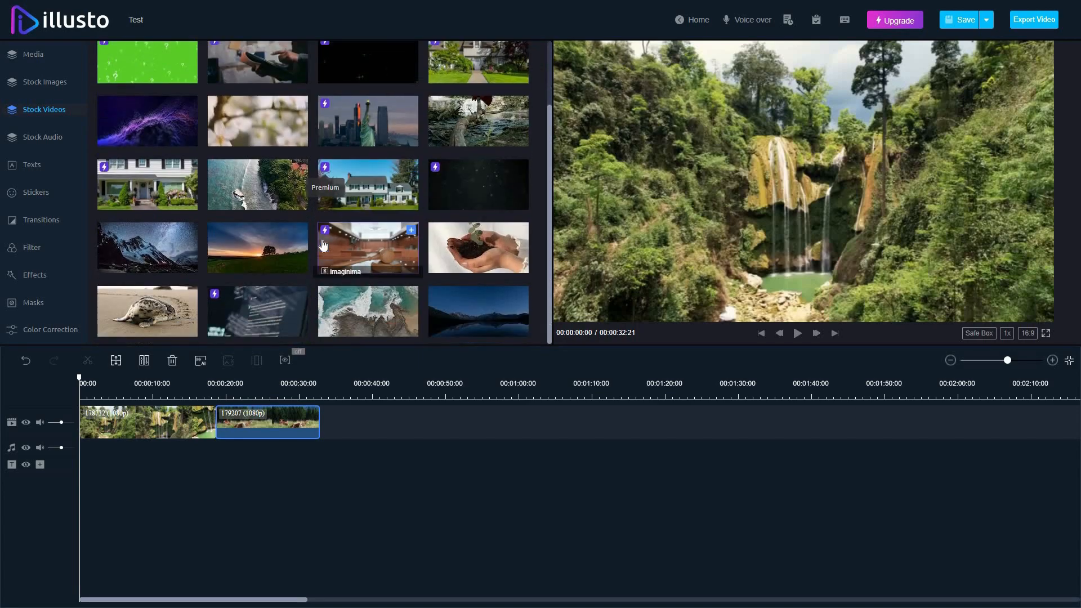
scroll(323, 246, "down", 1)
scroll(323, 243, "up", 3)
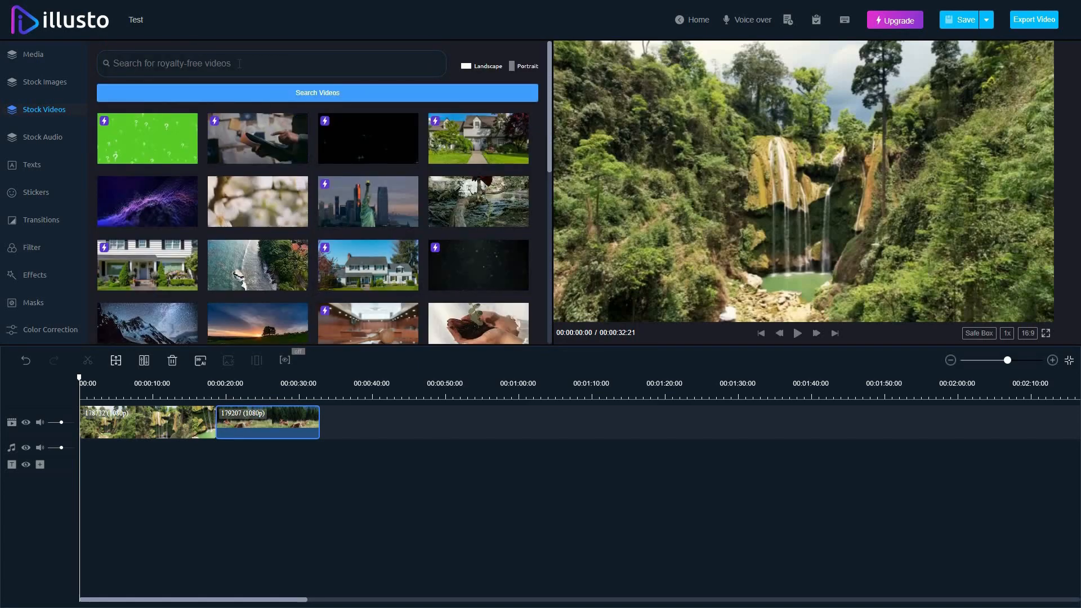
left_click(239, 63)
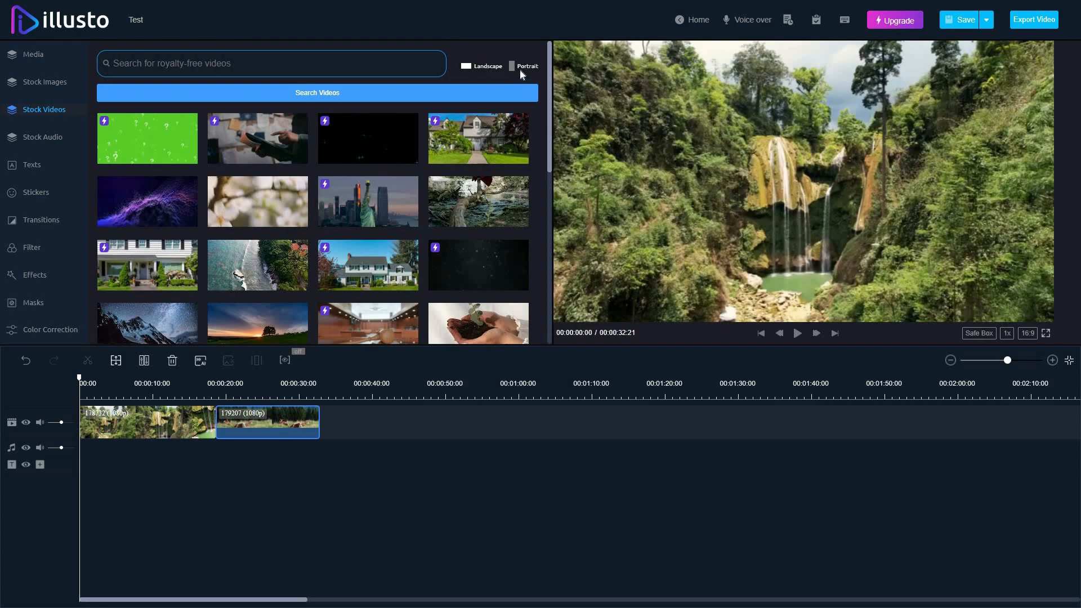
Step: Look over the stock audio library, including its music and sound effects categories
left_click(43, 140)
scroll(197, 186, "down", 3)
scroll(169, 141, "up", 3)
left_click(149, 60)
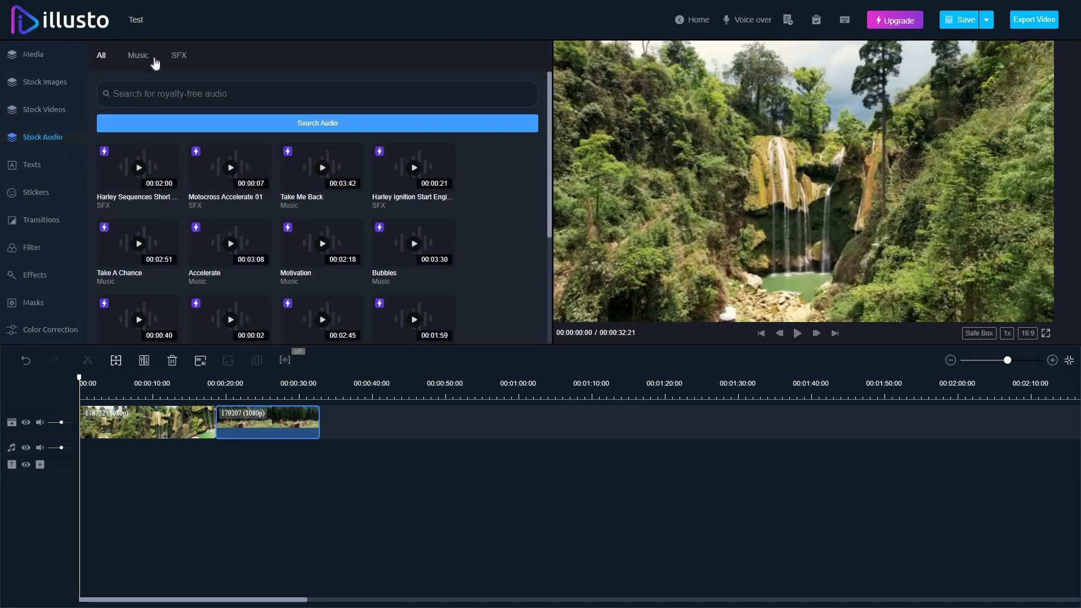
left_click(185, 62)
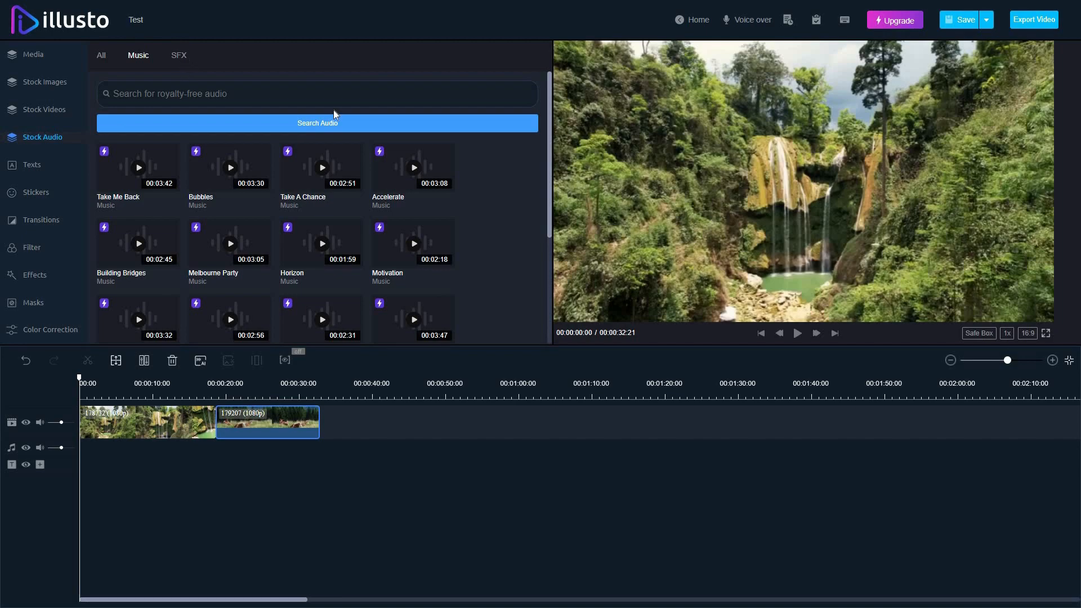
Step: Look over the text caption templates and both the sound and normal stickers
left_click(32, 164)
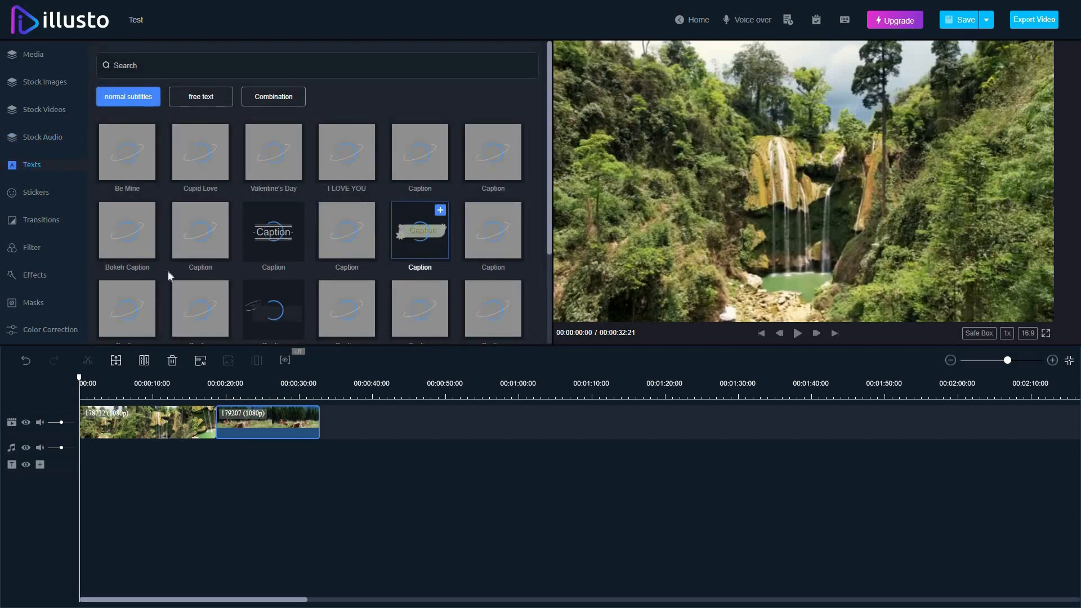
scroll(340, 281, "down", 2)
scroll(340, 271, "up", 2)
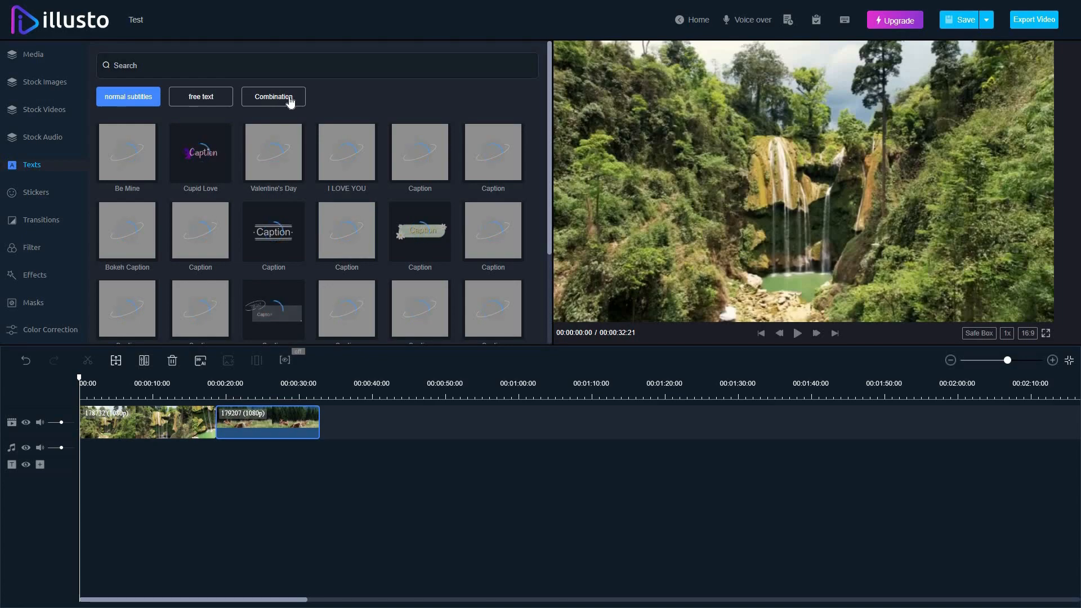
left_click(40, 196)
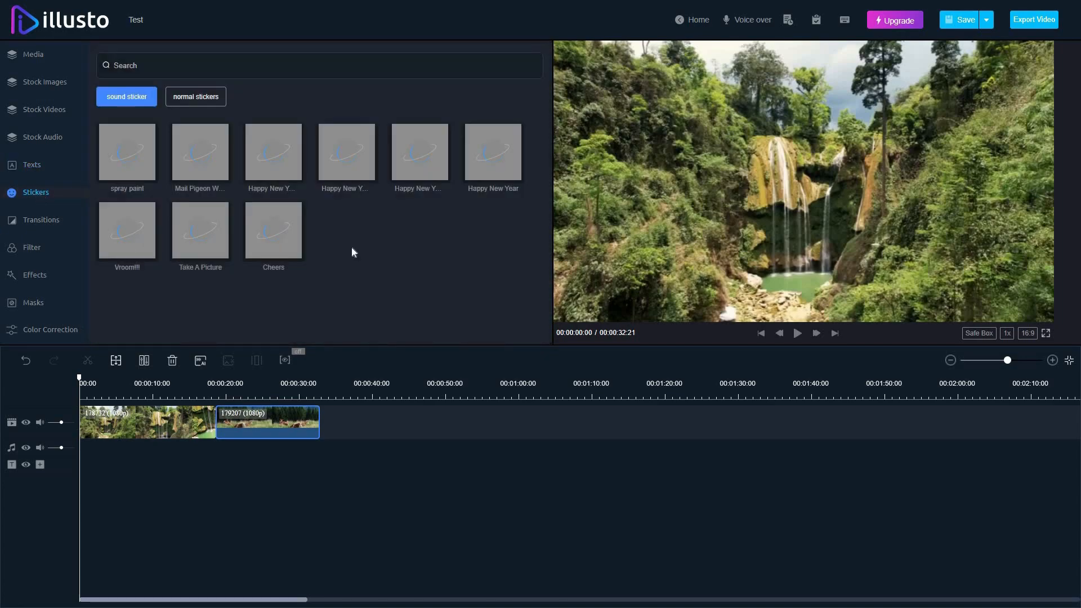
left_click(191, 97)
scroll(386, 222, "down", 3)
scroll(386, 224, "up", 3)
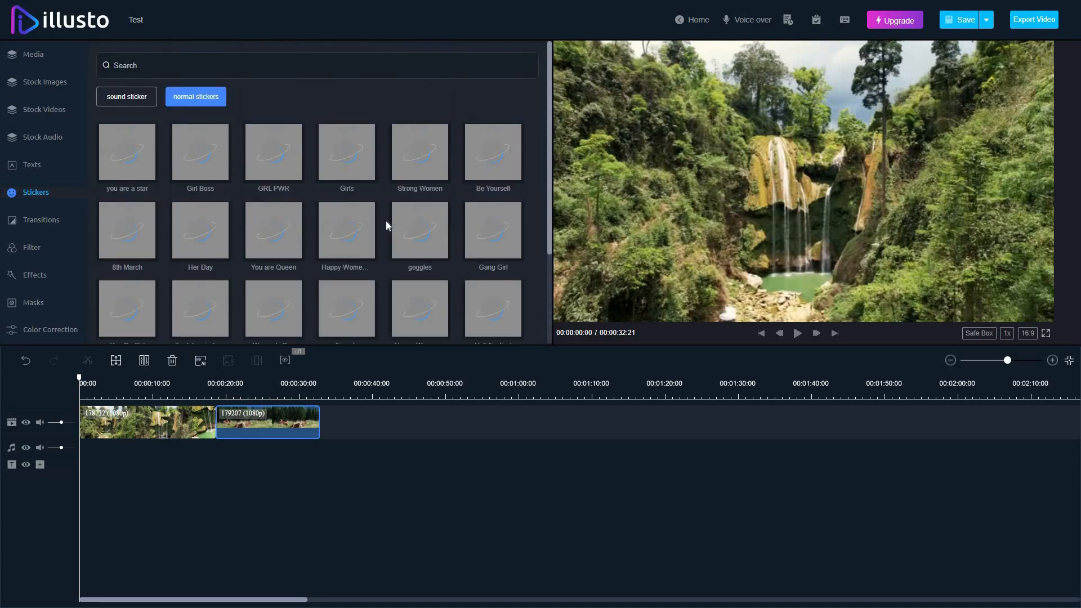
Step: Browse the General, 2D and 3D transitions and place the 3D Box transition between the waterfall and cow clips
left_click(39, 222)
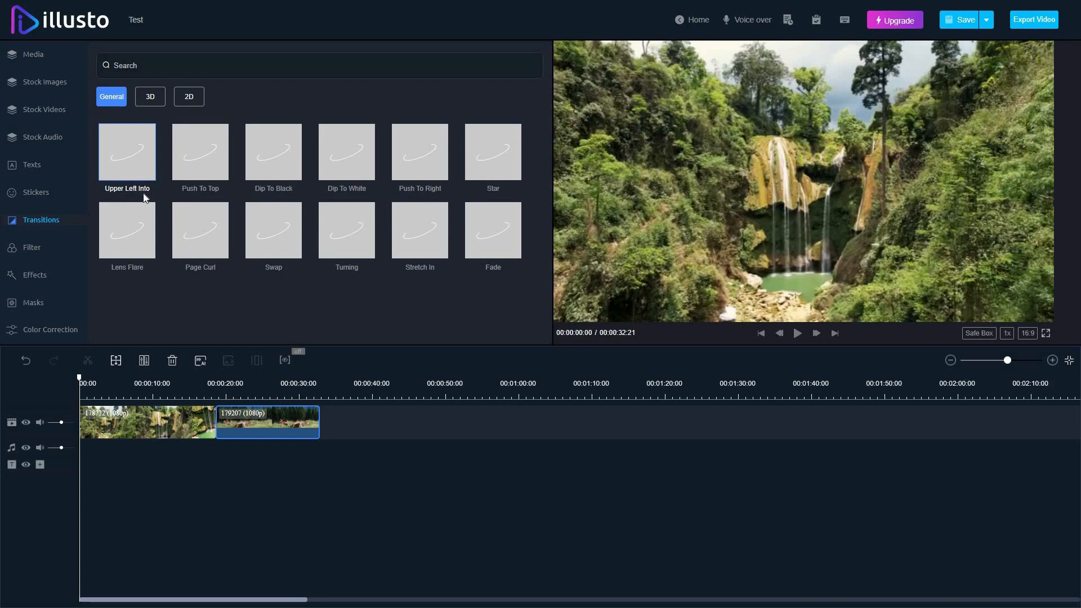
left_click(218, 196)
left_click(271, 196)
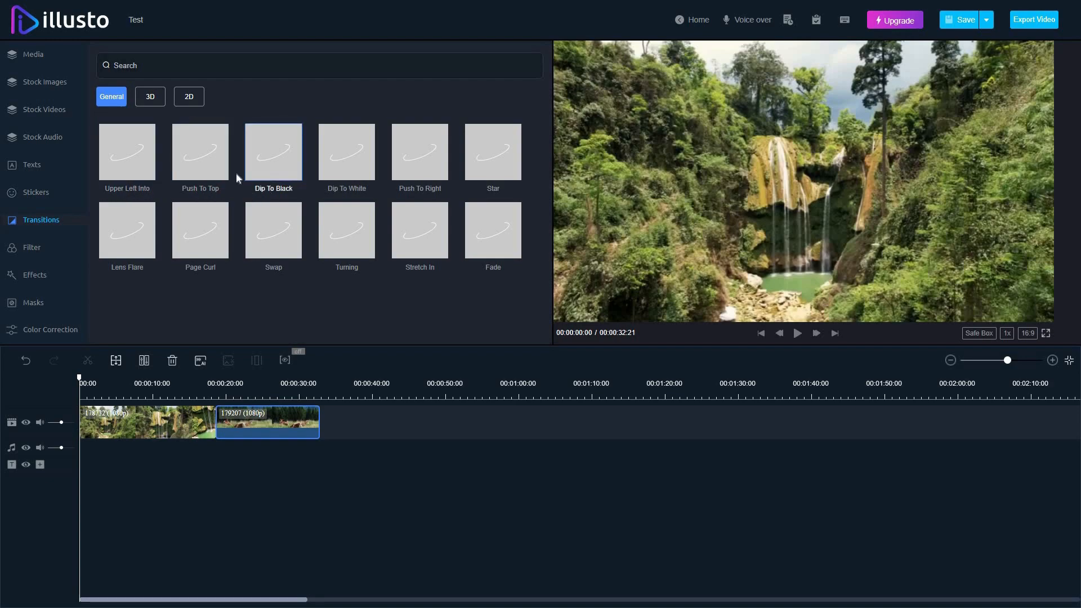
left_click(150, 99)
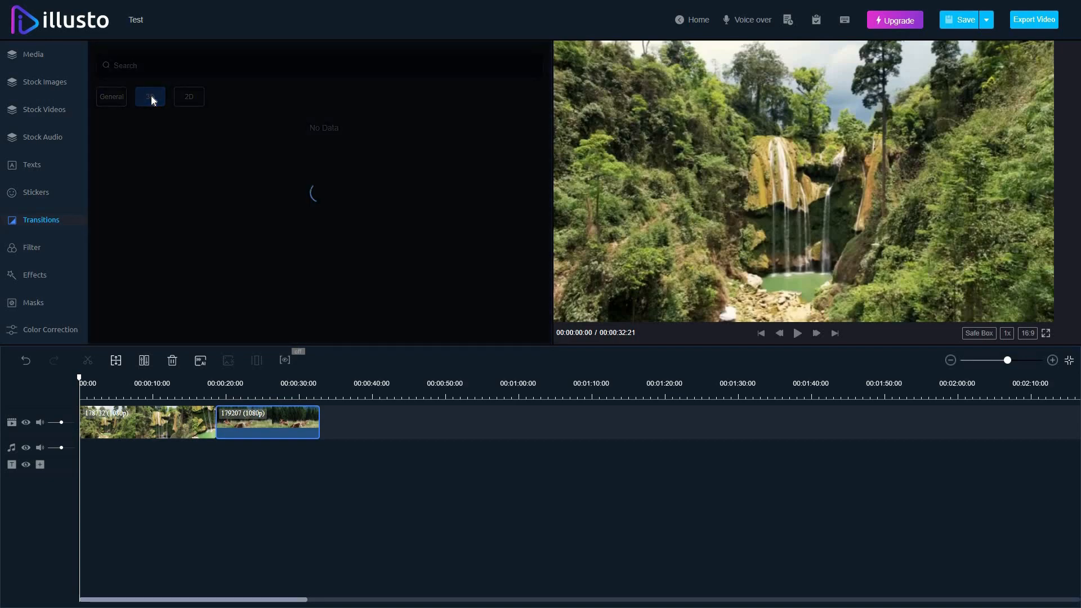
left_click(188, 98)
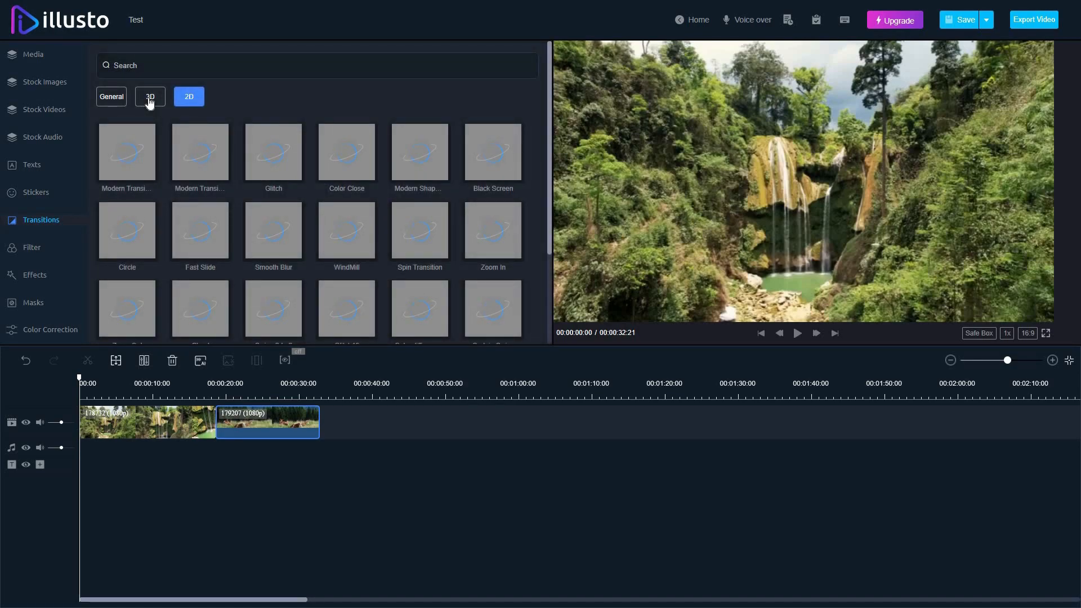
left_click(149, 99)
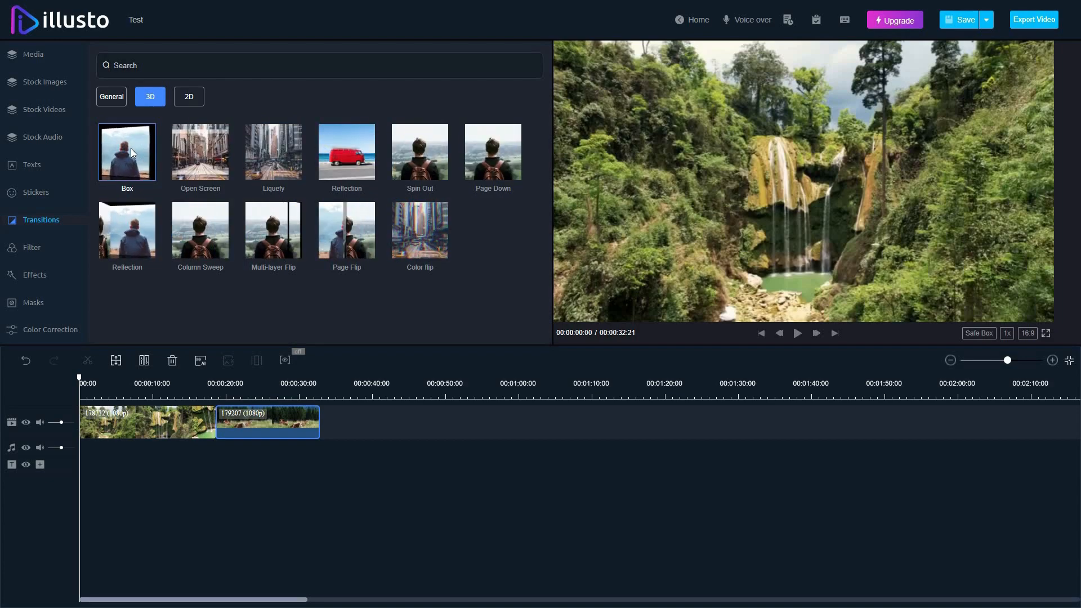
mouse_move(131, 148)
left_mouse_down()
mouse_move(191, 429)
mouse_move(205, 434)
mouse_move(215, 420)
left_mouse_up()
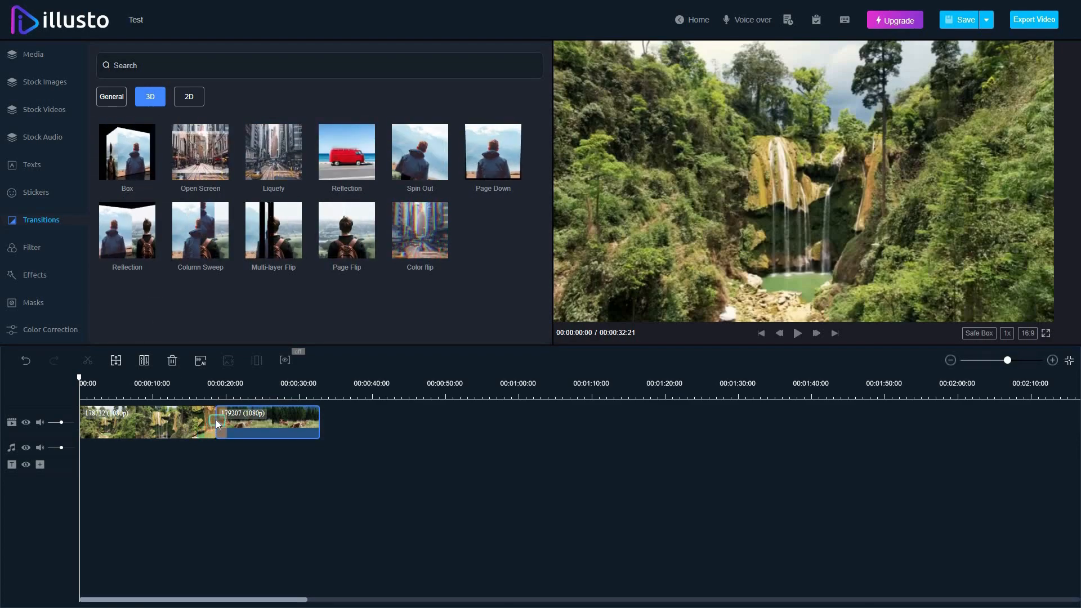
left_click_drag(215, 420, 211, 425)
left_click(214, 424)
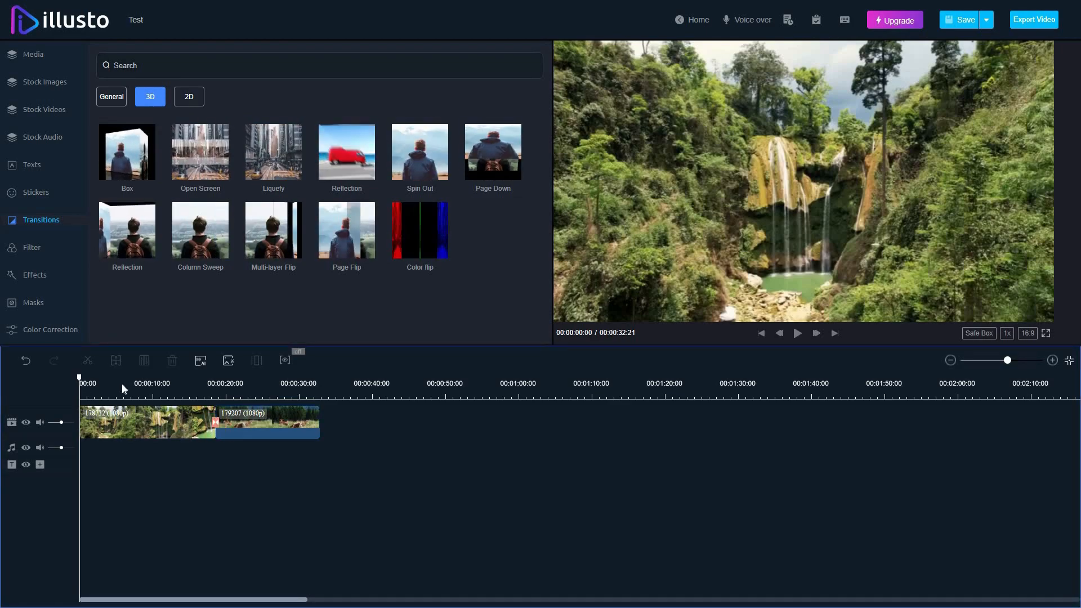
Step: Play the timeline twice across the cut between the two clips to preview the Box transition
left_click(186, 393)
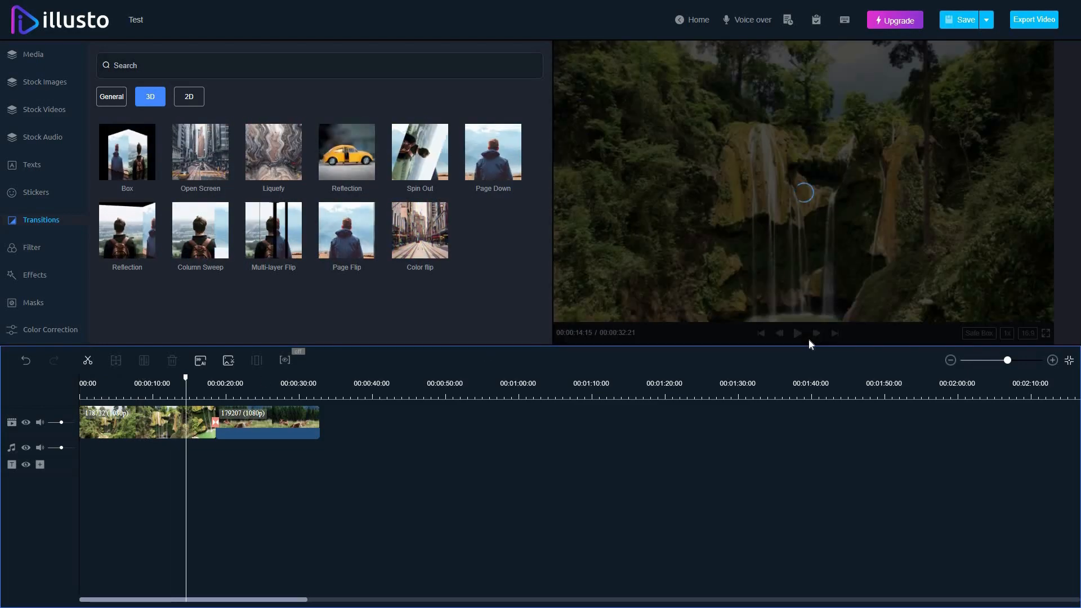
left_click(797, 334)
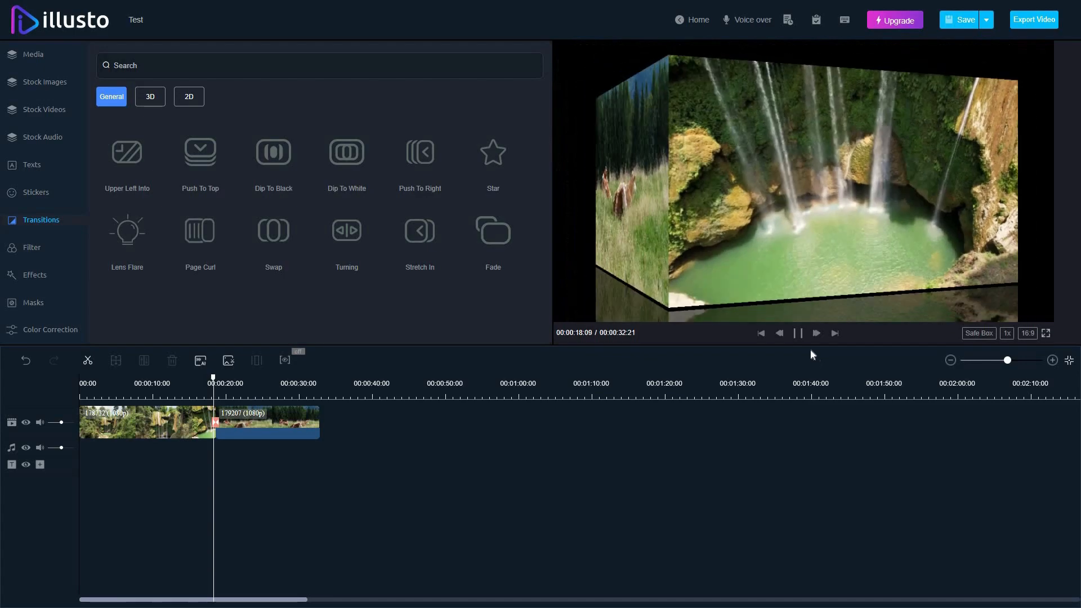
key("space")
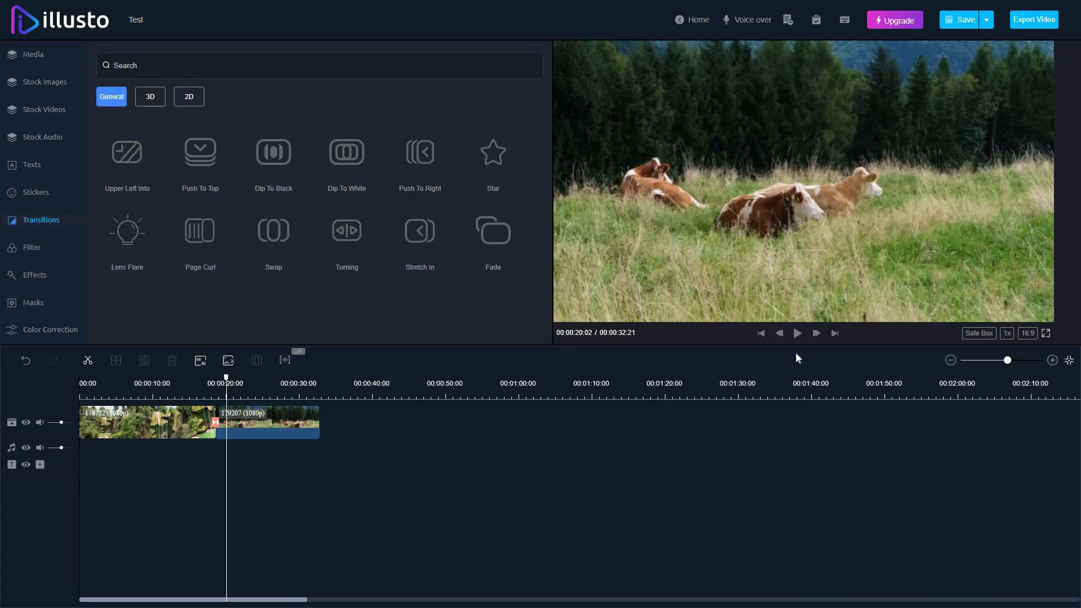
left_click(201, 378)
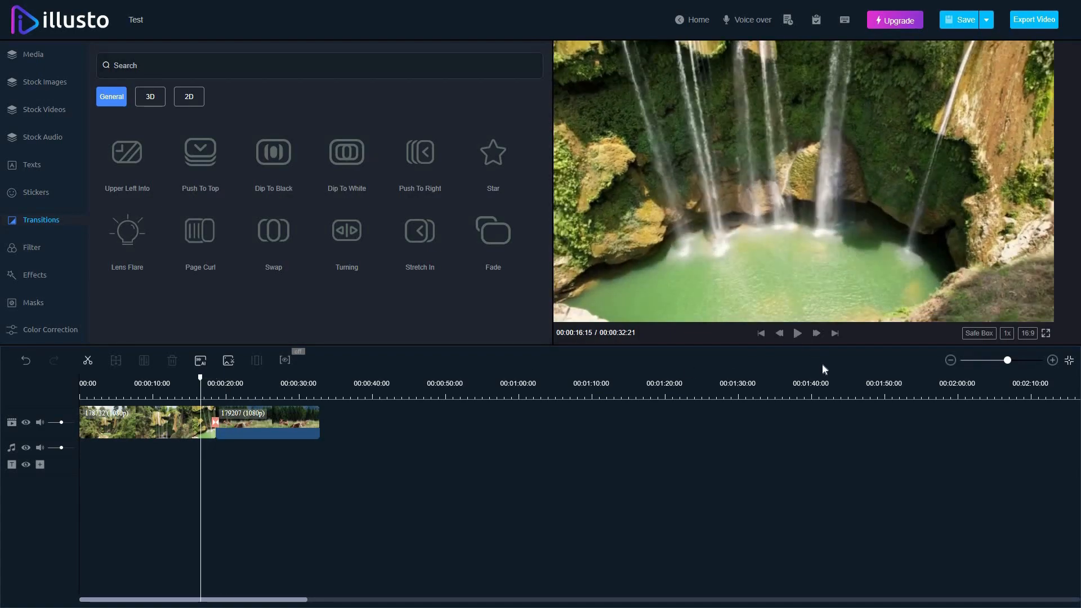
key("space")
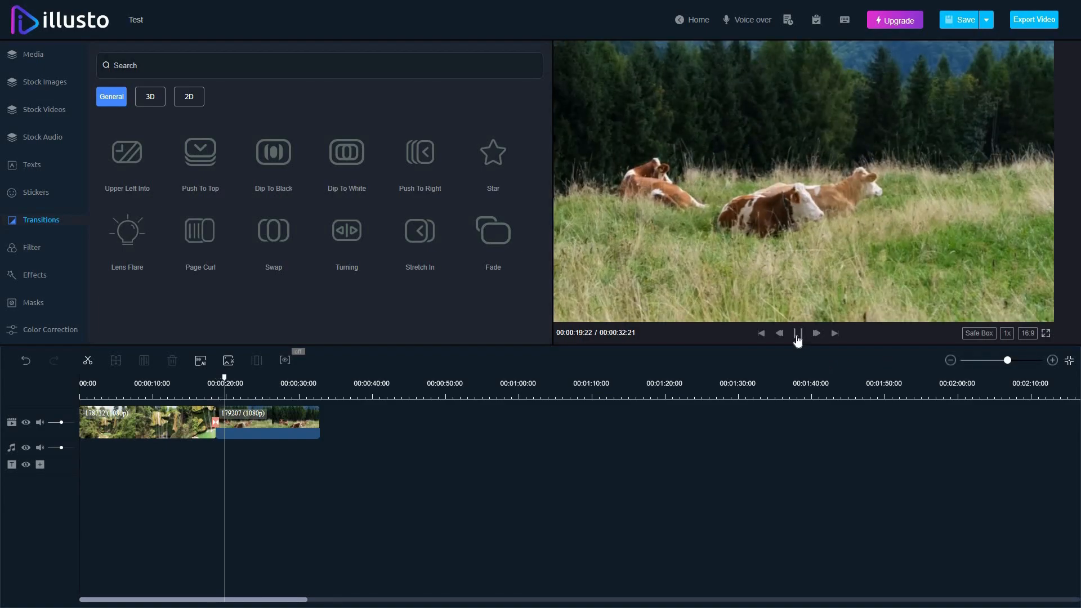
key("space")
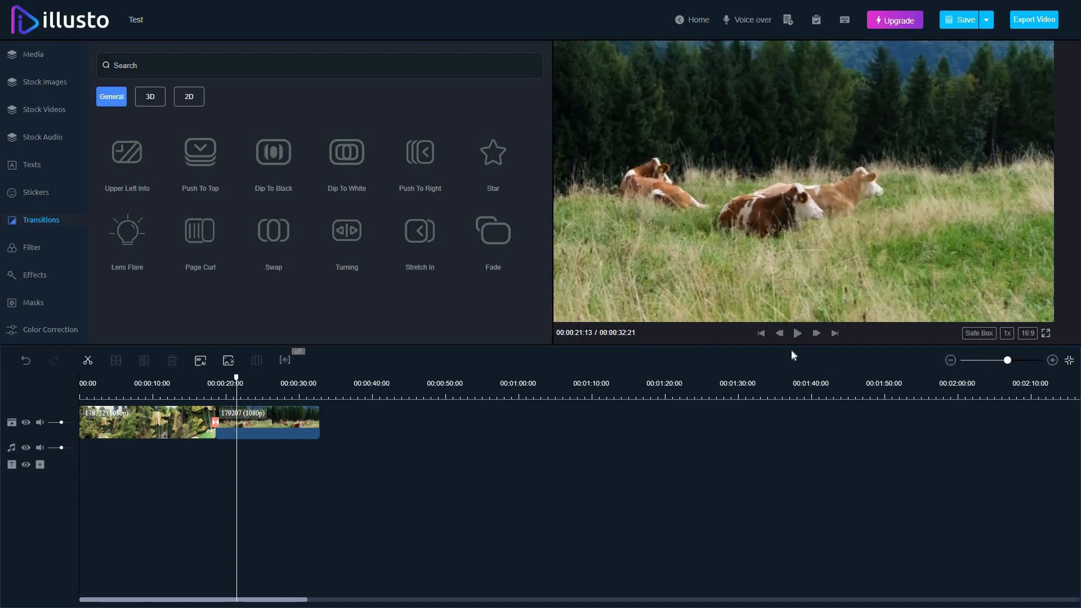
Step: Look over the ordinary and LUT filters, as well as the available effect categories
left_click(36, 252)
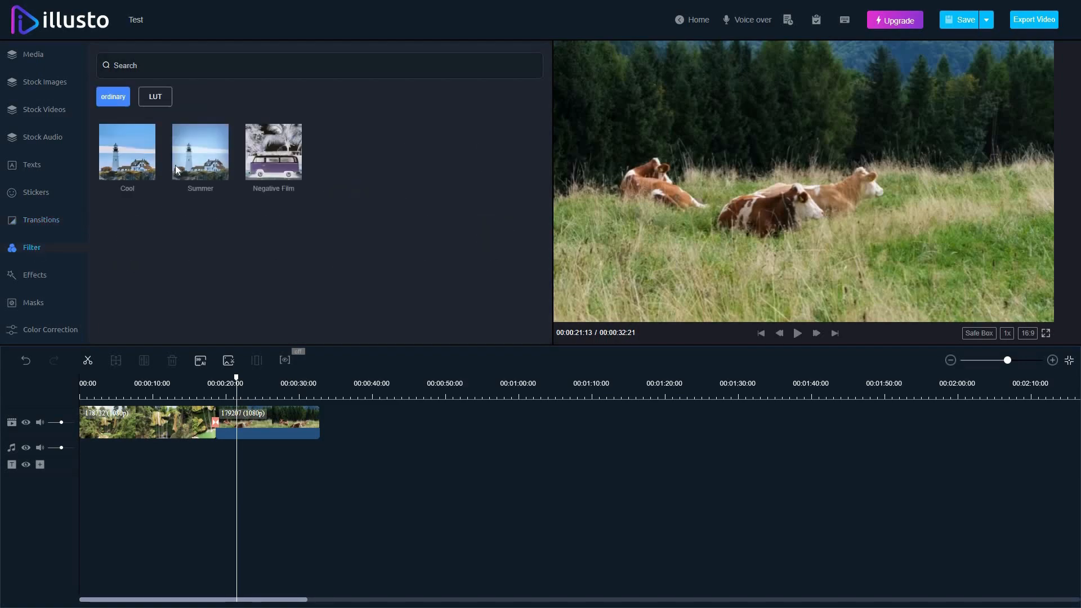
left_click(155, 96)
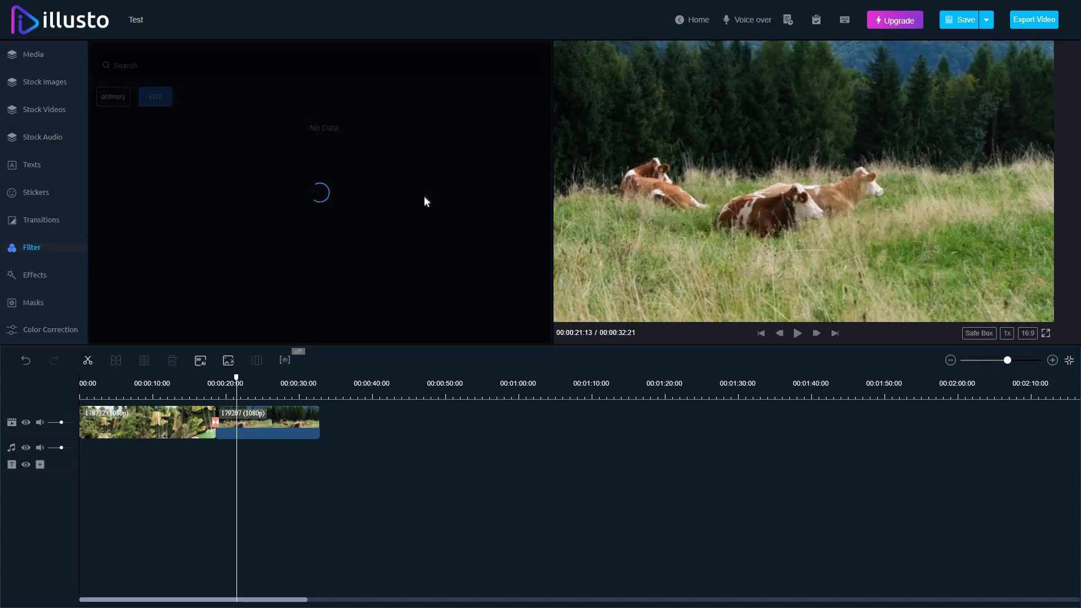
scroll(326, 315, "down", 1)
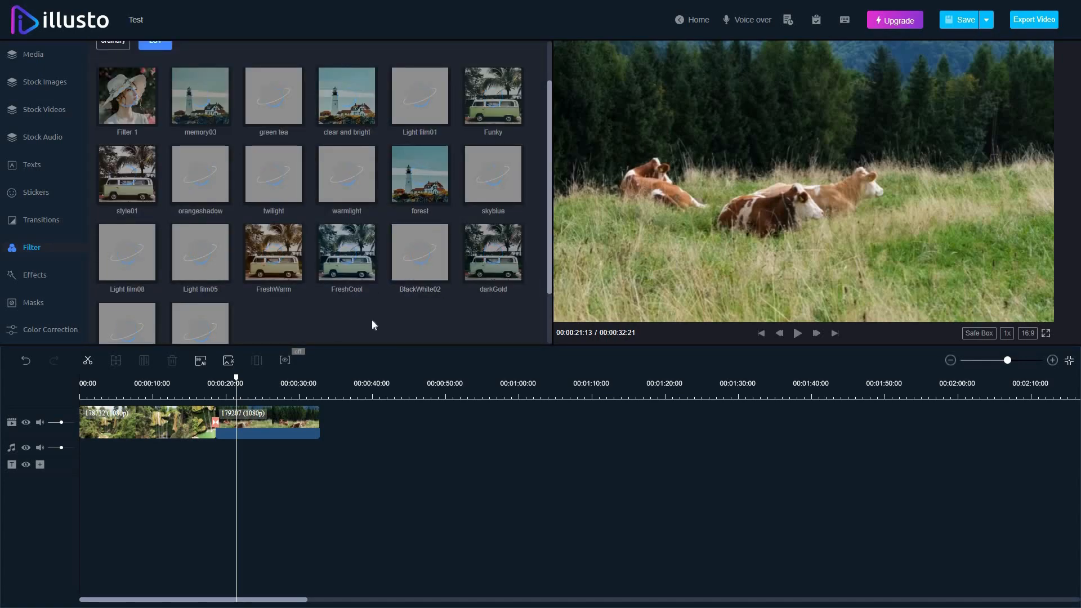
scroll(371, 320, "up", 1)
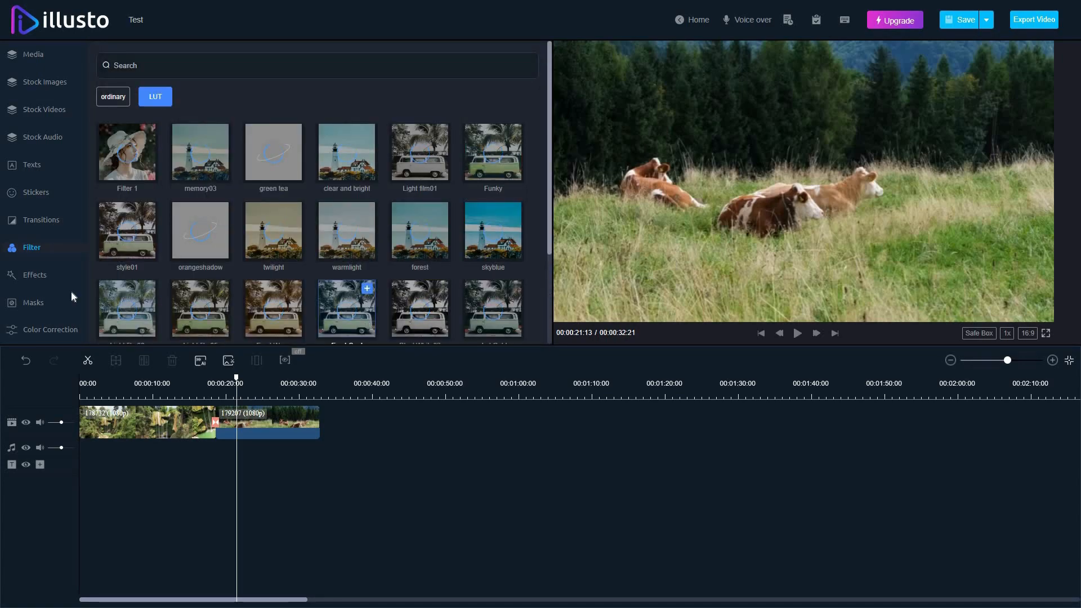
left_click(43, 278)
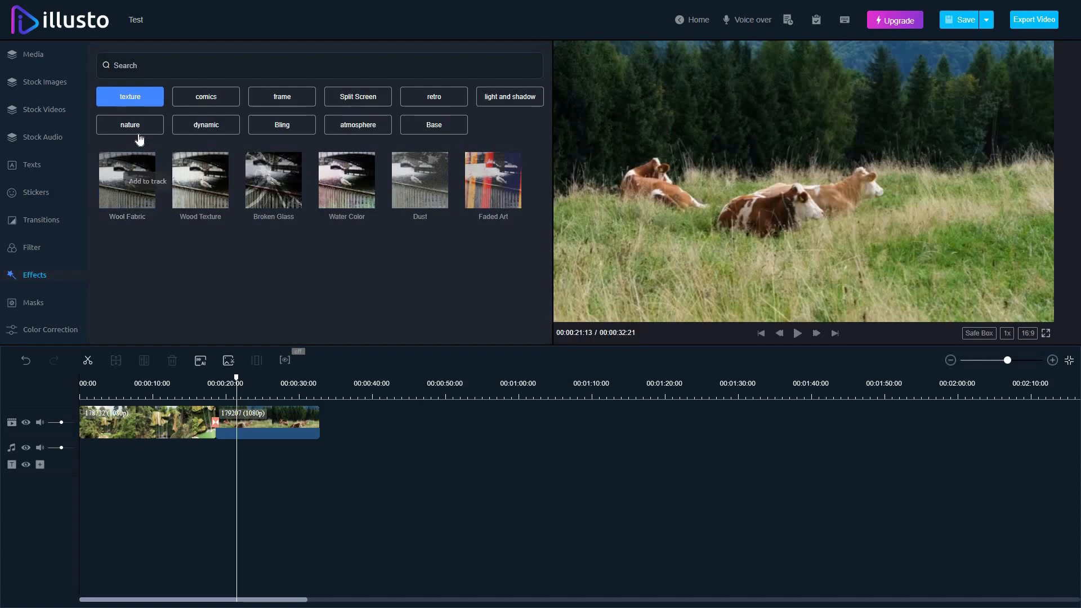
Step: Delete the Box transition between the two video clips
left_click(215, 420)
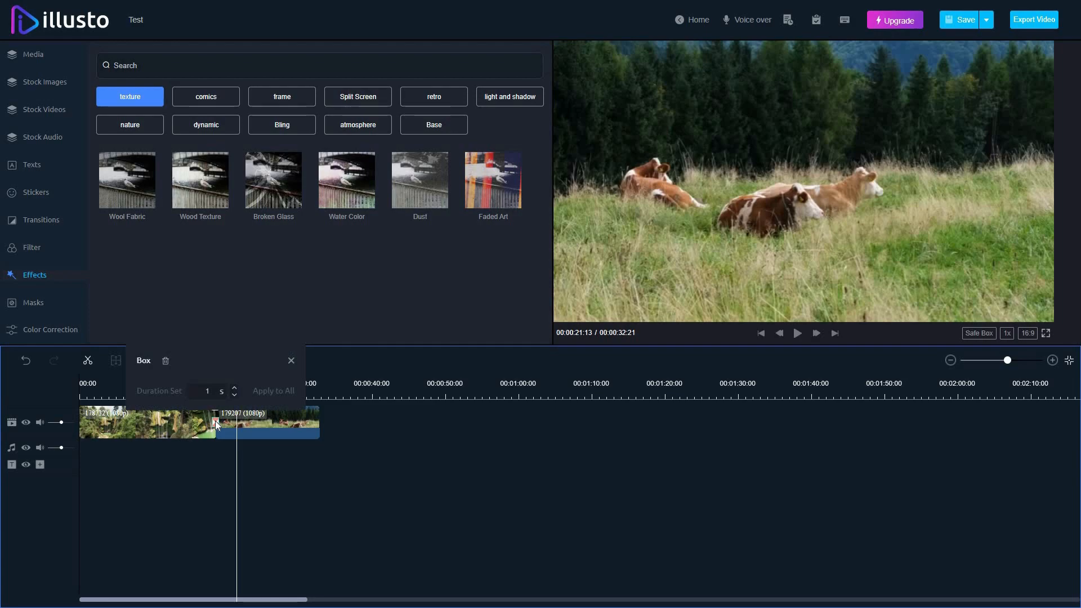
left_click(165, 361)
Step: Add the Snow nature effect at the start of the timeline above the waterfall clip and play it from the beginning
left_click(140, 125)
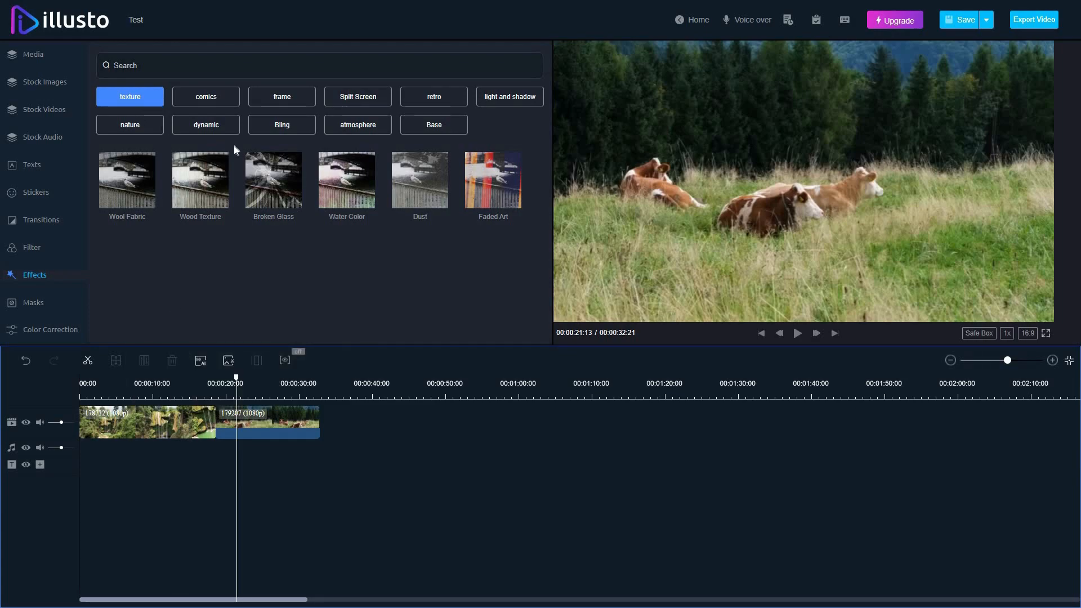
mouse_move(437, 200)
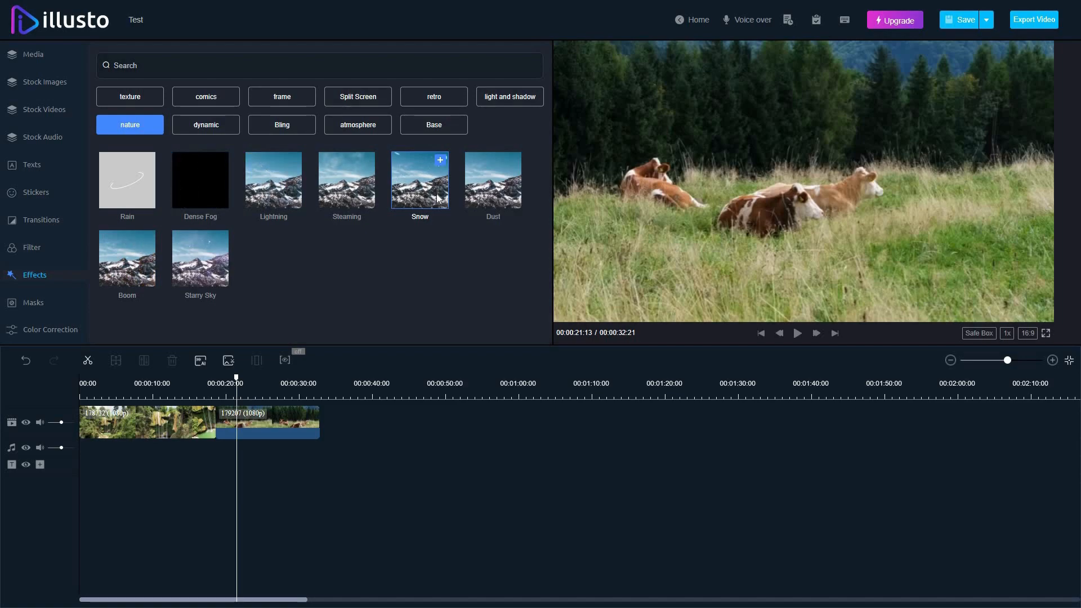
left_click(441, 162)
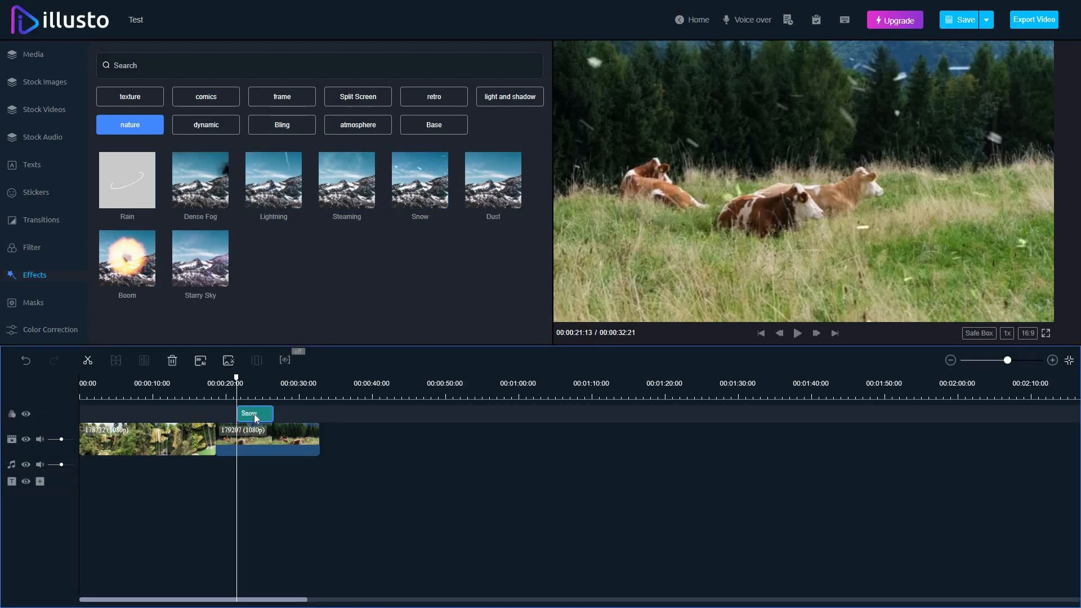
left_click_drag(247, 414, 95, 415)
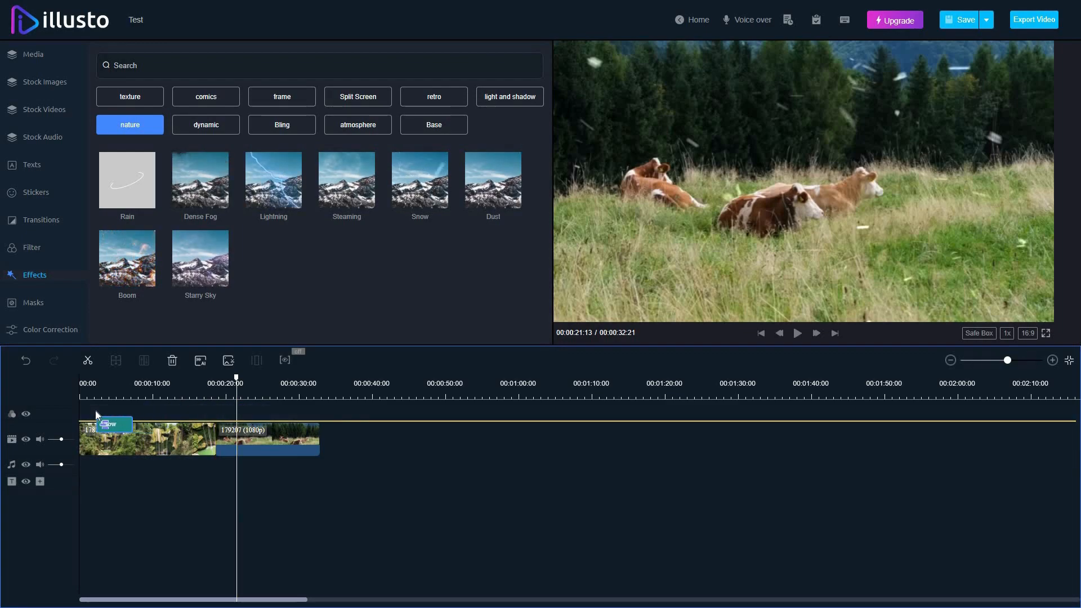
left_click_drag(113, 377, 76, 376)
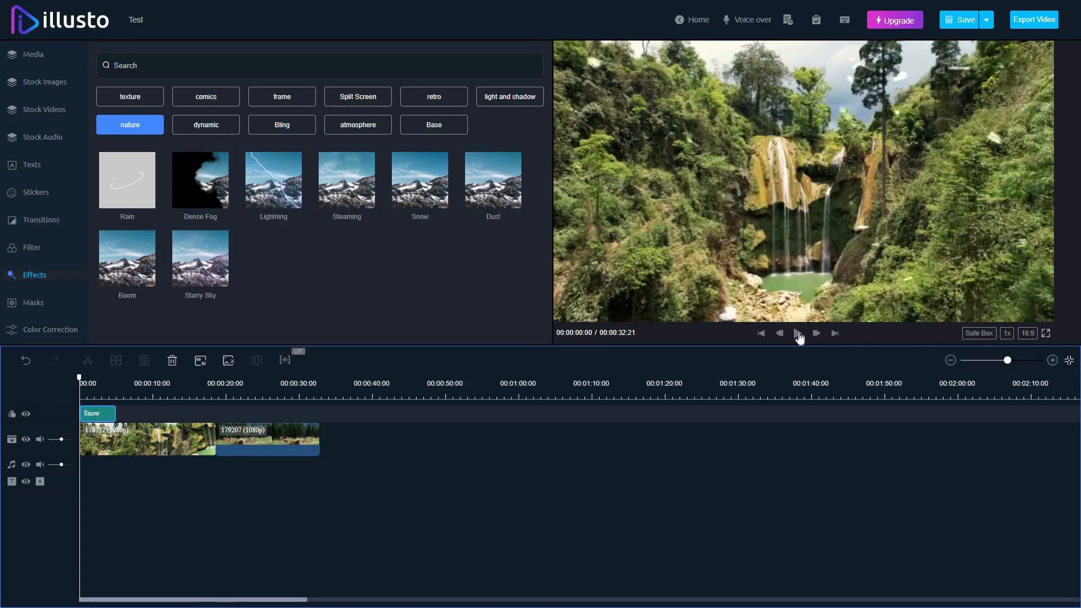
left_click(798, 333)
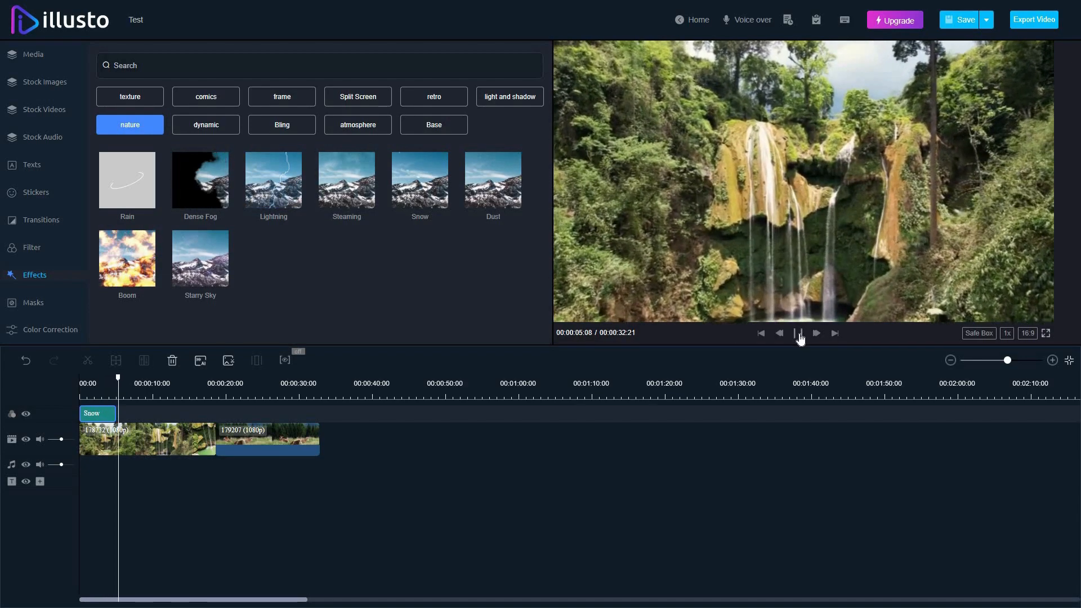
Step: Pause playback about 7 seconds in, add a Color Correction layer at the playhead and look through its adjustment settings
left_click(800, 336)
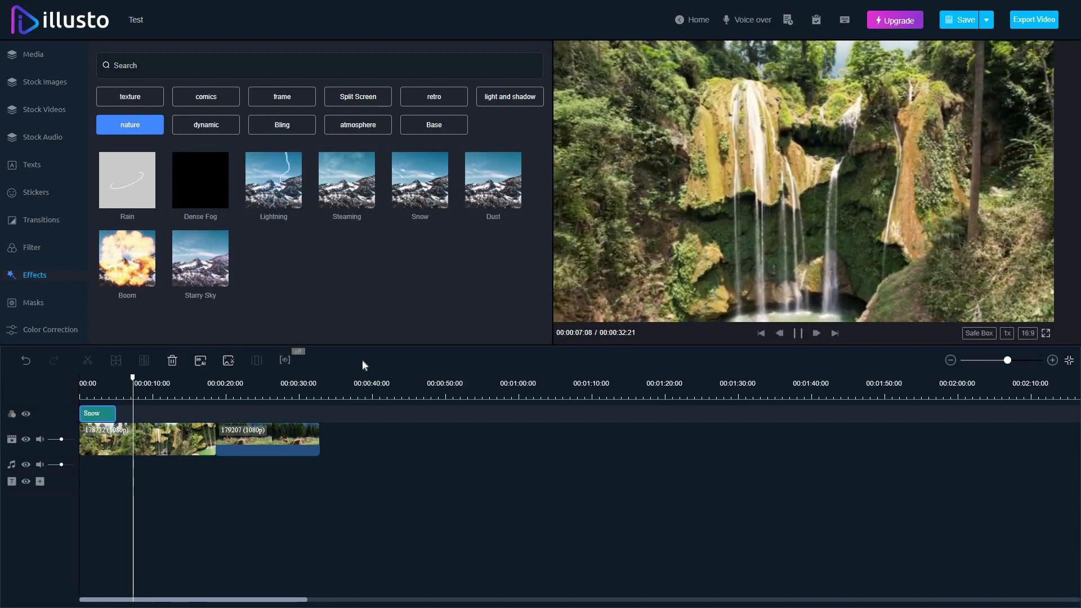
left_click(34, 304)
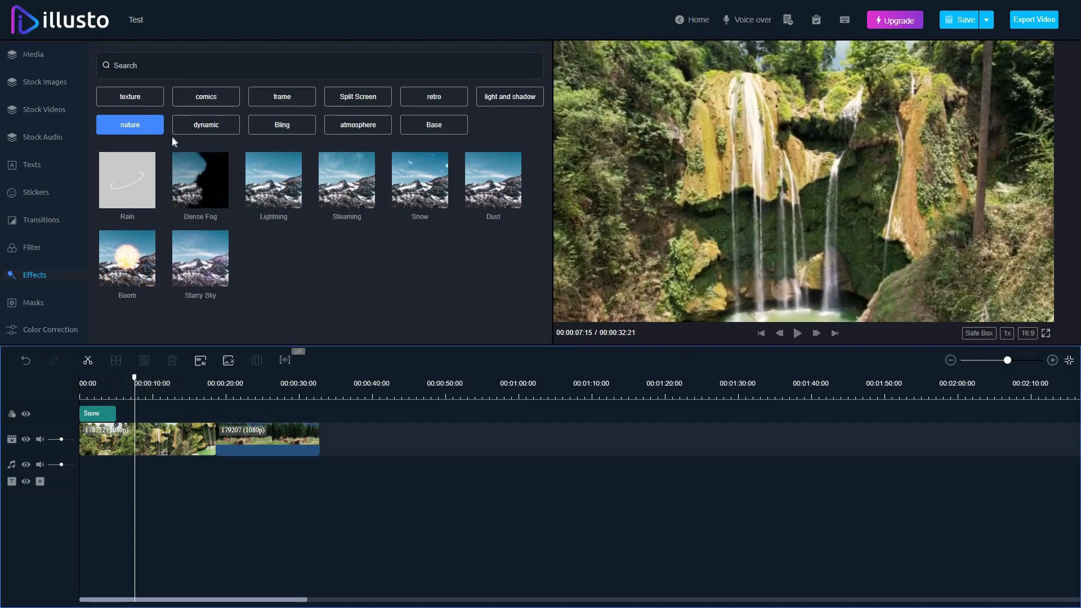
left_click(51, 332)
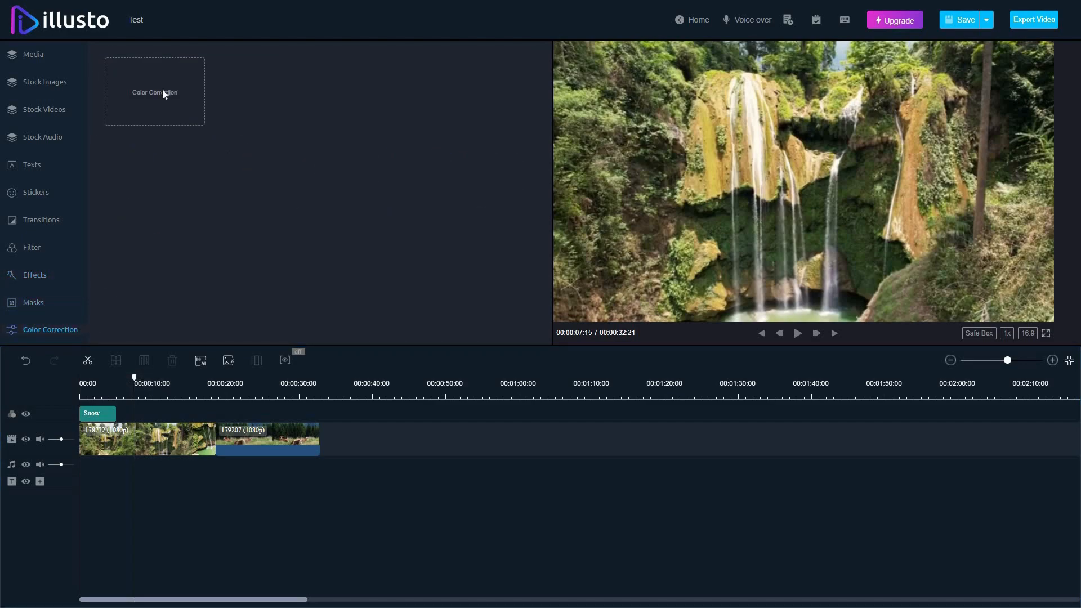
left_click(196, 68)
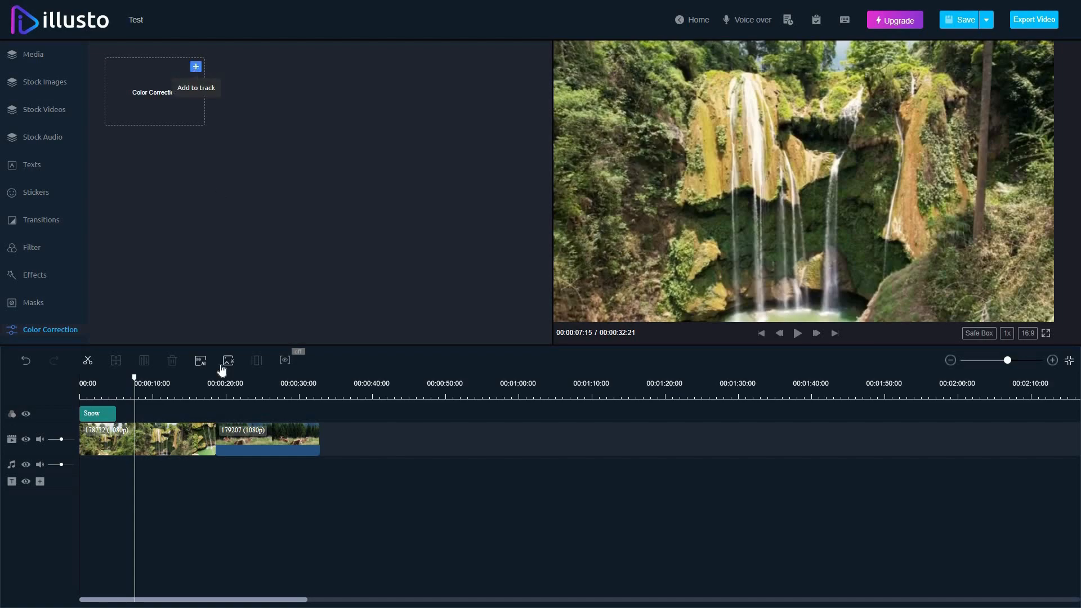
left_click(147, 414)
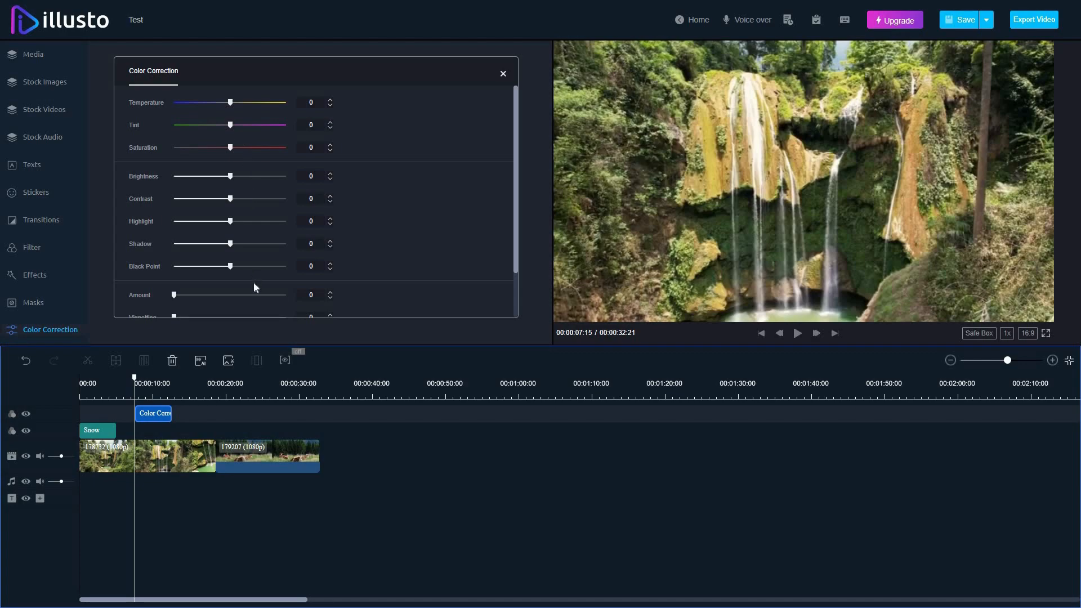
scroll(362, 237, "down", 2)
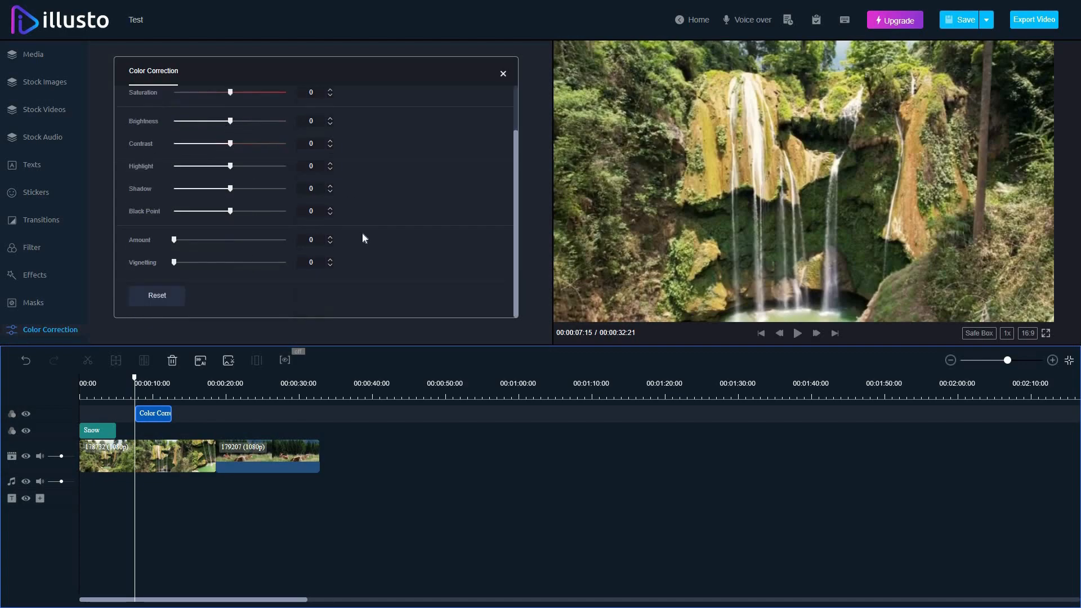
left_click(503, 68)
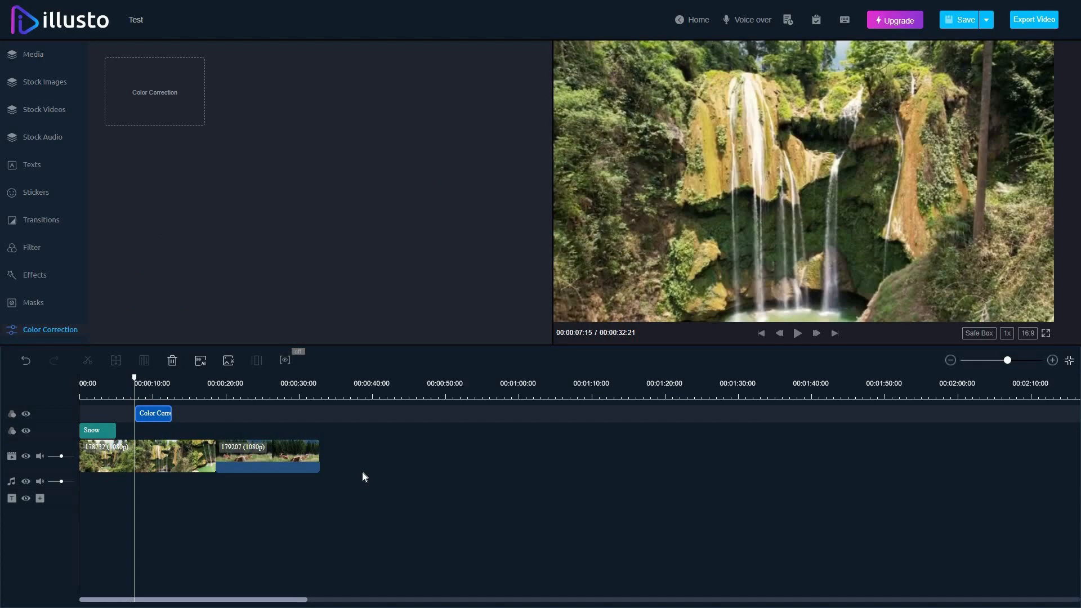
Step: Open the settings of the second clip with the cows and look over its basic, speed and effect options
left_click(180, 458)
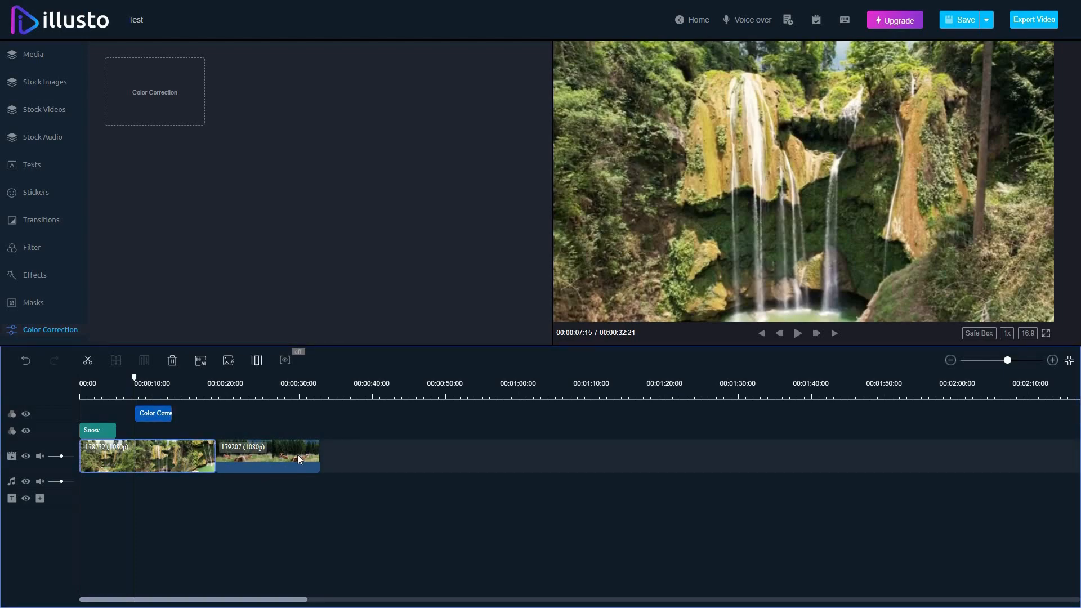
left_click(298, 456)
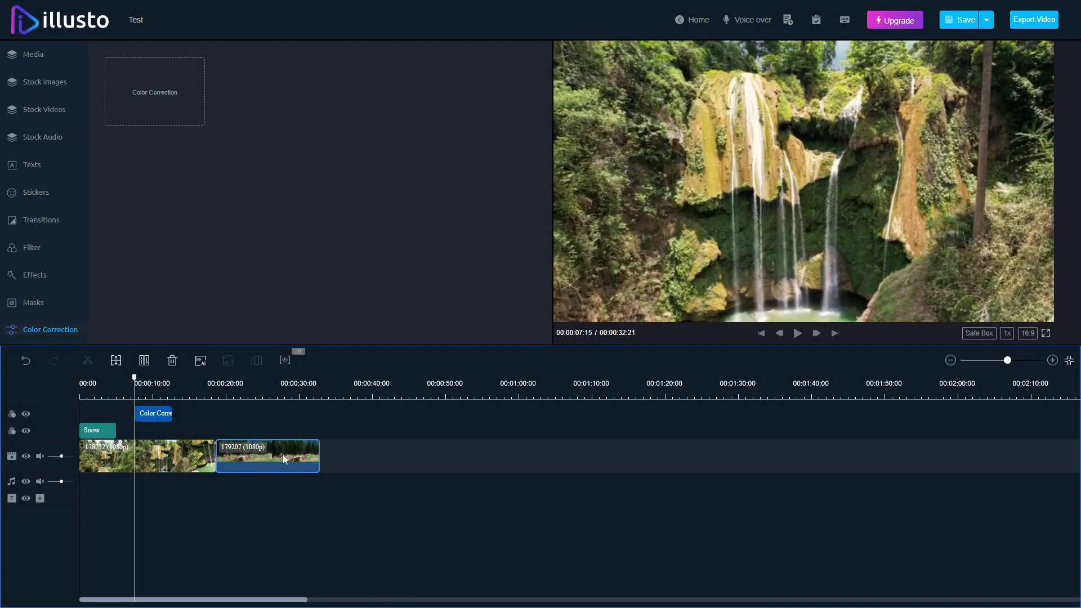
double_click(283, 454)
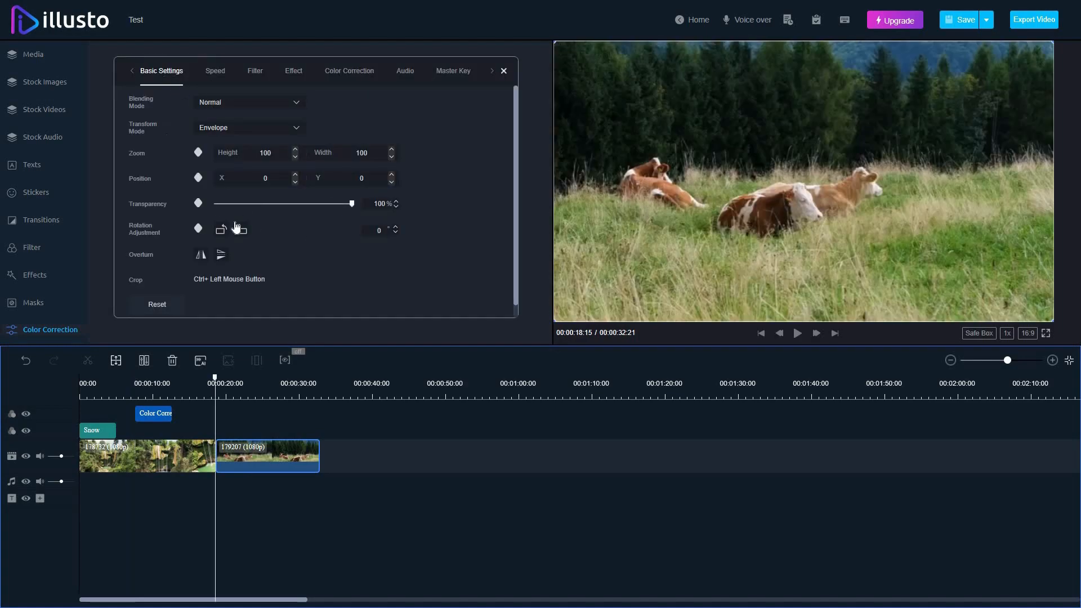
left_click(220, 73)
left_click(254, 72)
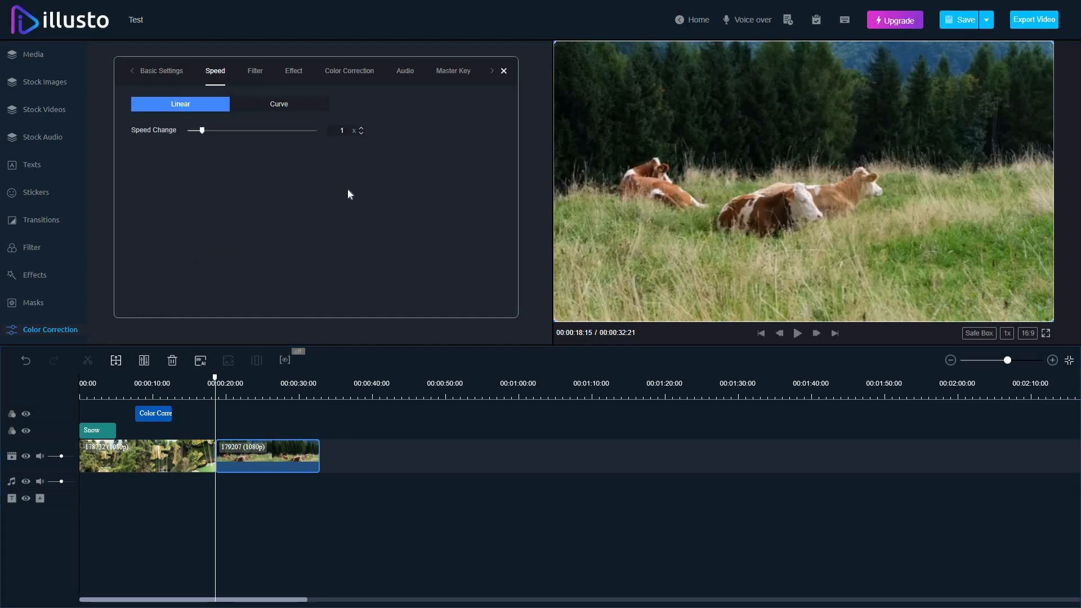
left_click(295, 71)
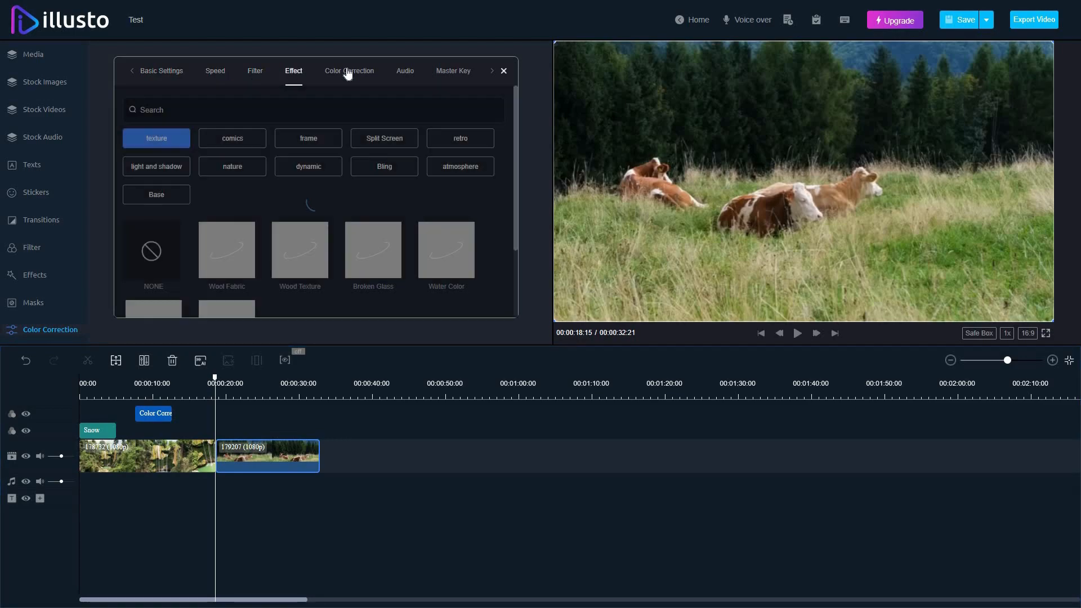
Step: Look over the cow clip's audio, Master Key, animation and background options, and open the waterfall clip's basic settings
left_click(409, 76)
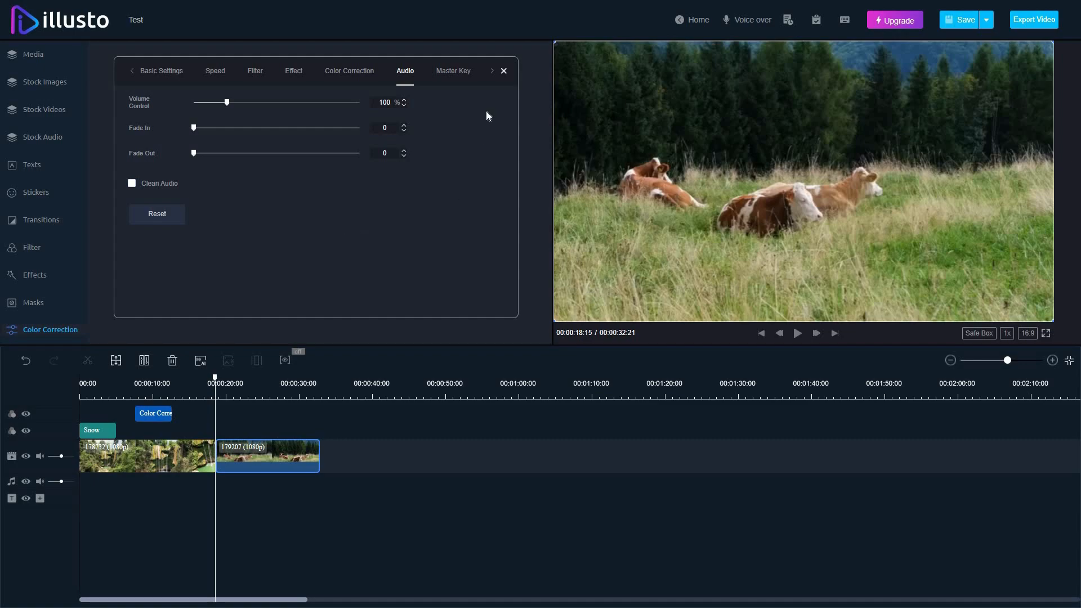
left_click(492, 74)
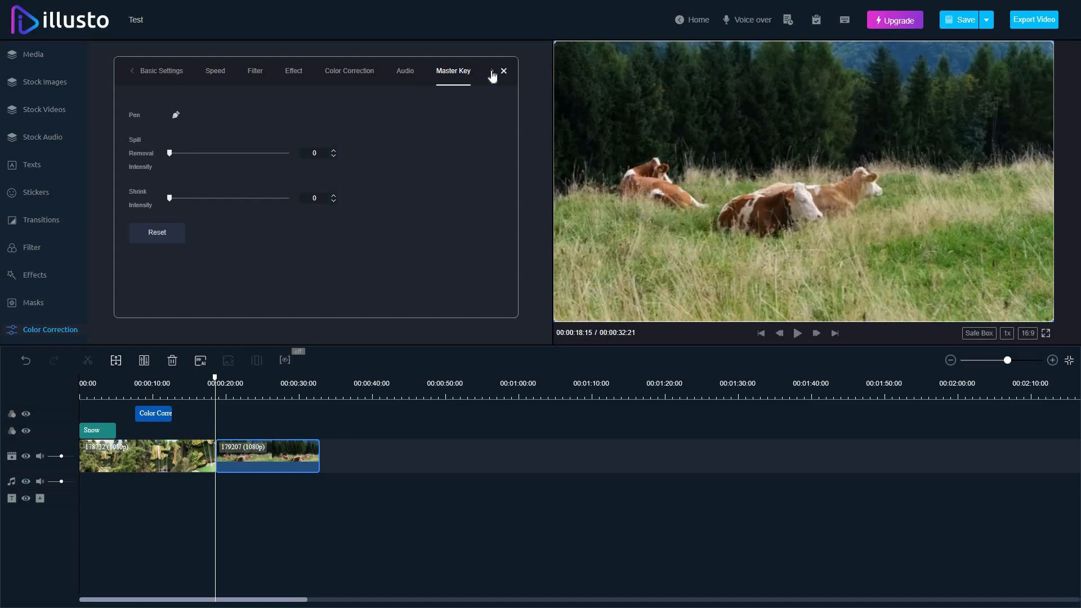
left_click(381, 75)
scroll(439, 250, "down", 1)
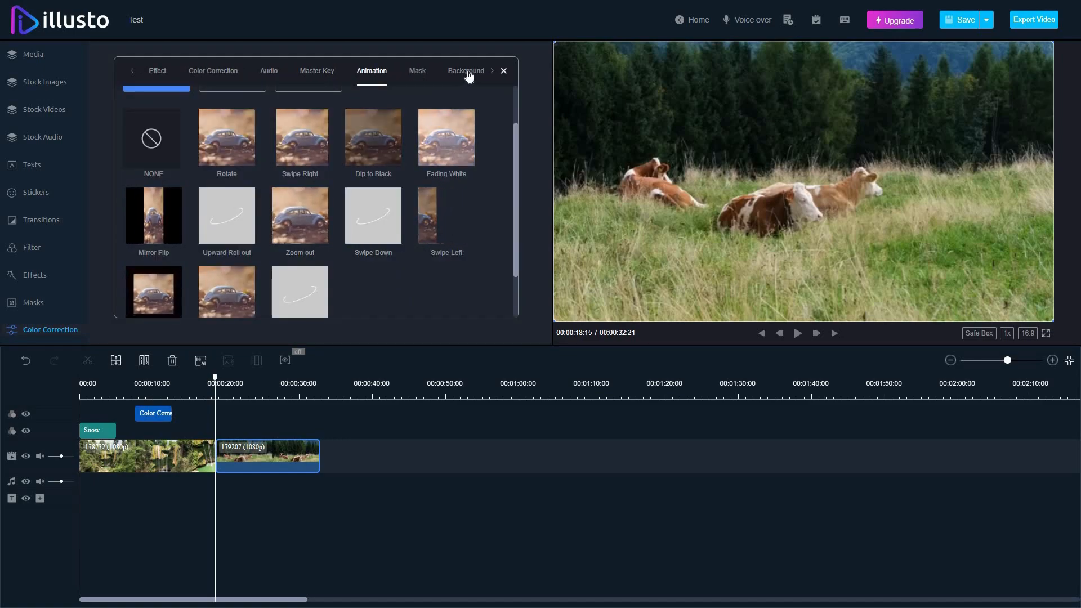
left_click(491, 71)
left_click(491, 71)
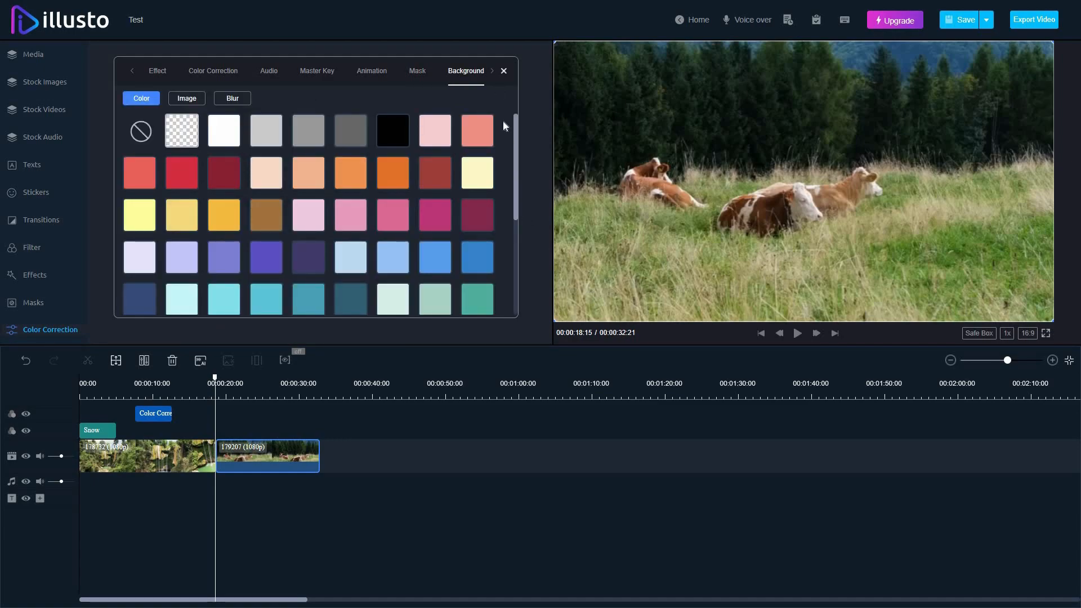
left_click(143, 457)
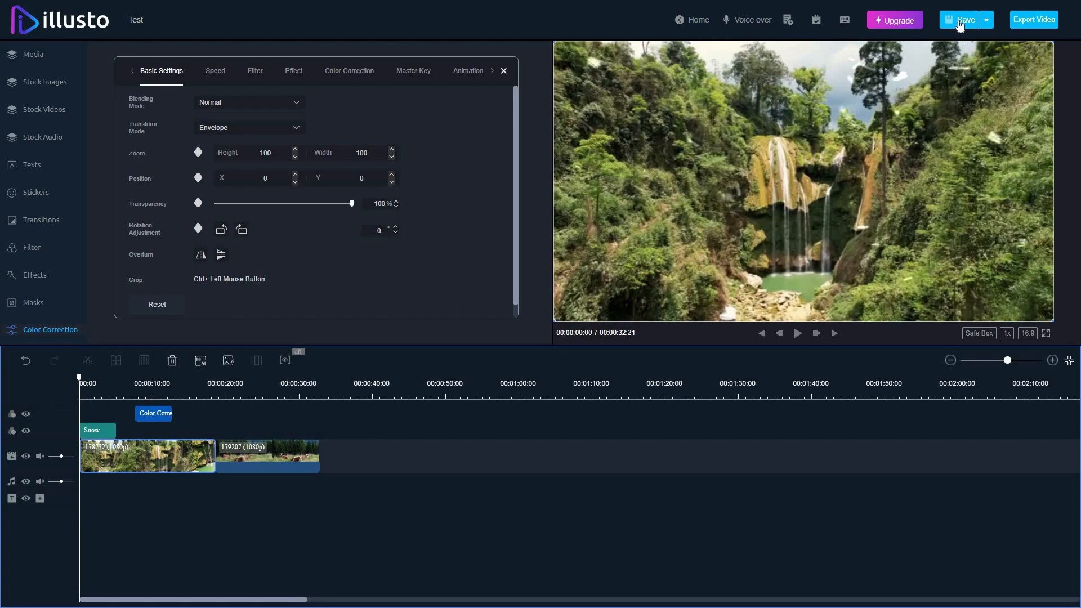
Step: Open the project's export page and compare the GIF settings with the video settings
left_click(1047, 27)
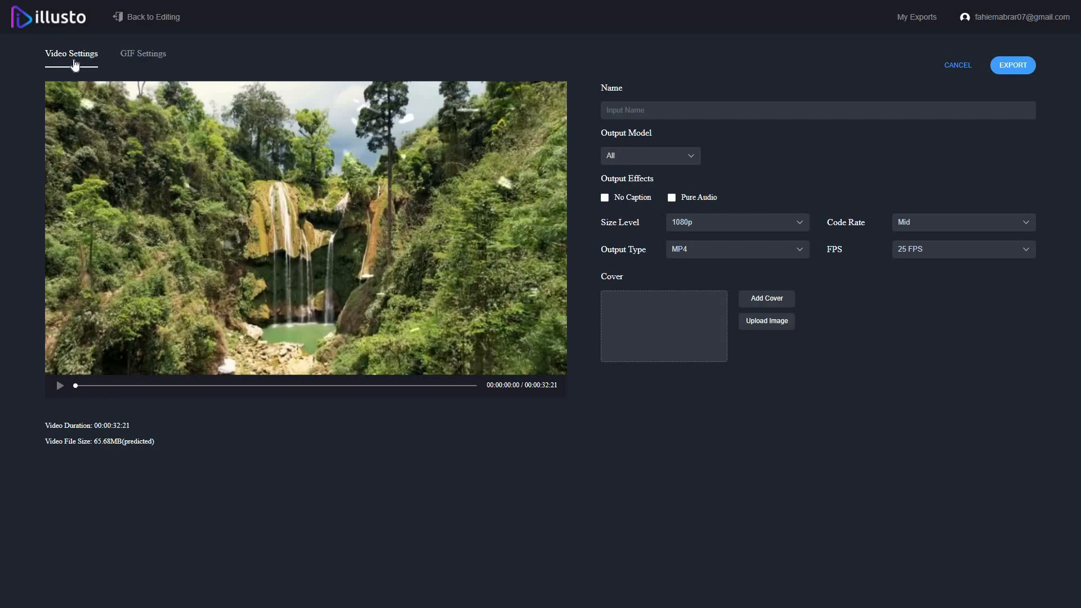
left_click(142, 59)
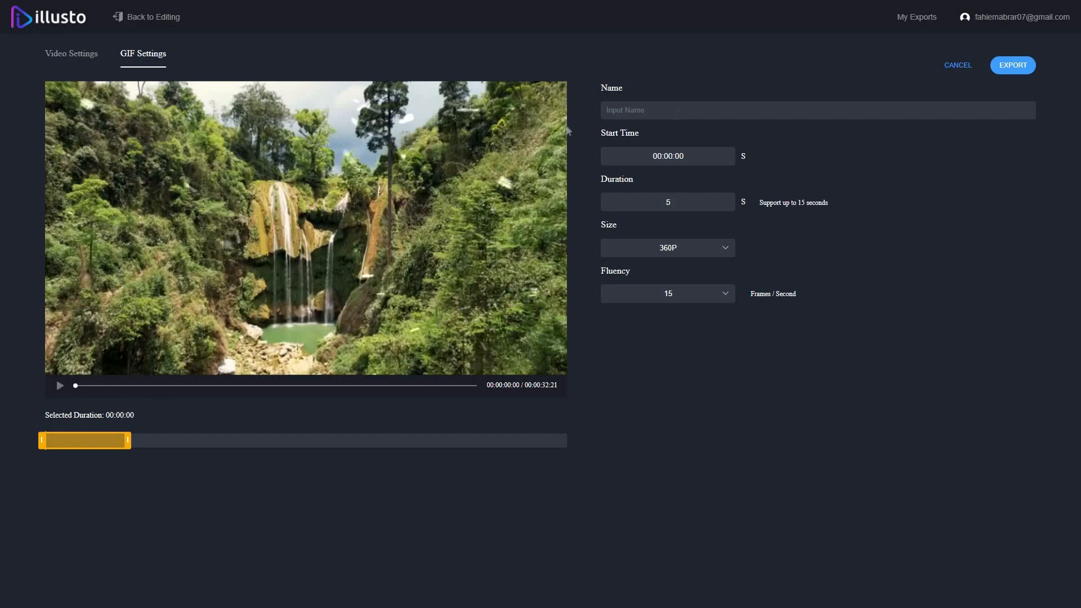
left_click(76, 54)
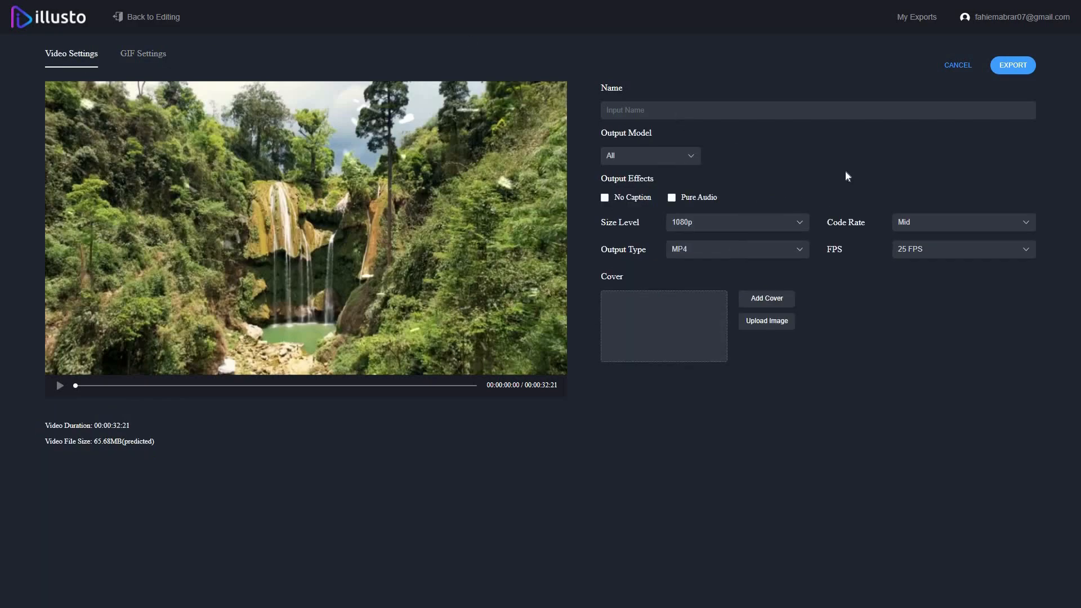
Step: Look over the video export options for output model, size level and output type, keeping the output model on All
left_click(672, 161)
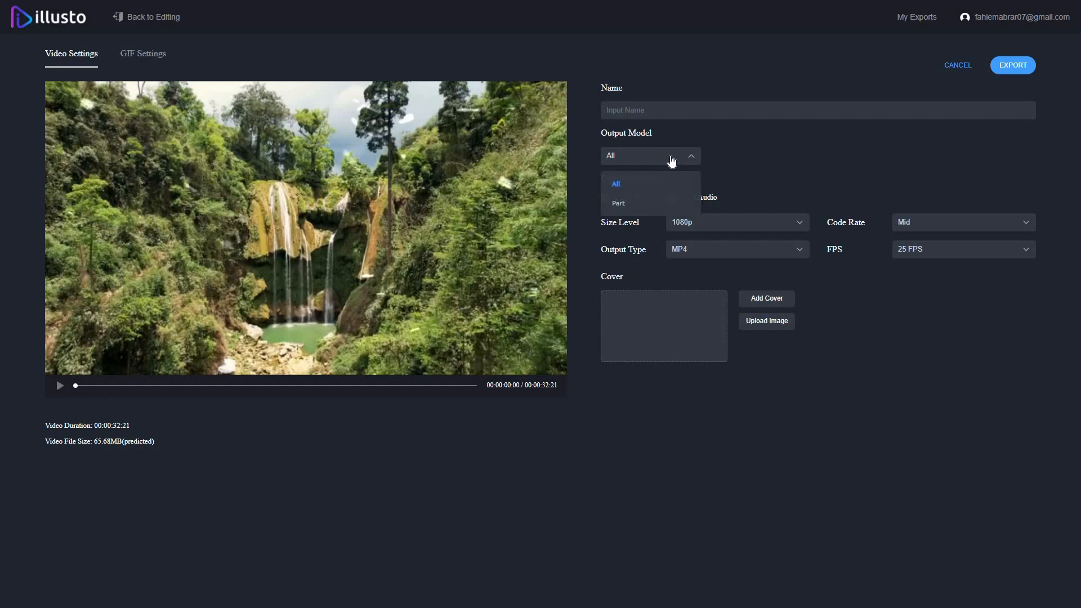
left_click(610, 186)
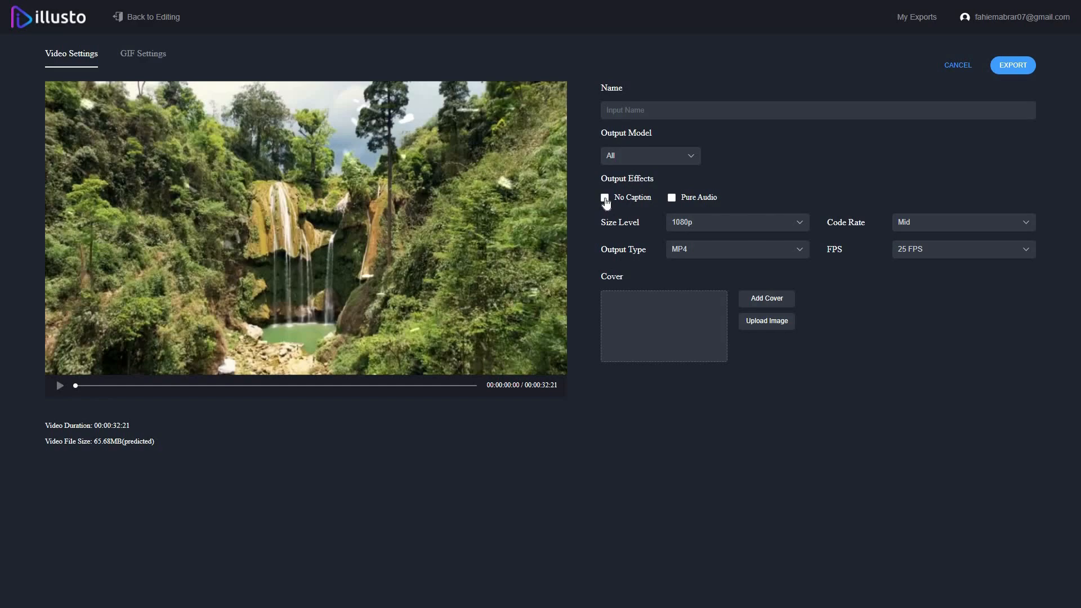
left_click(712, 225)
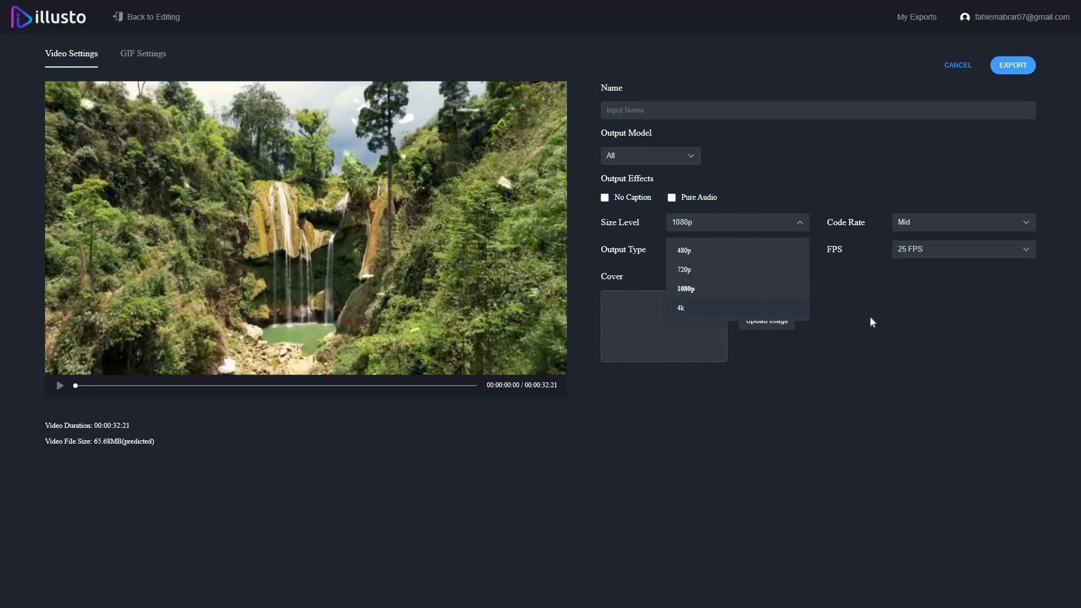
left_click(915, 255)
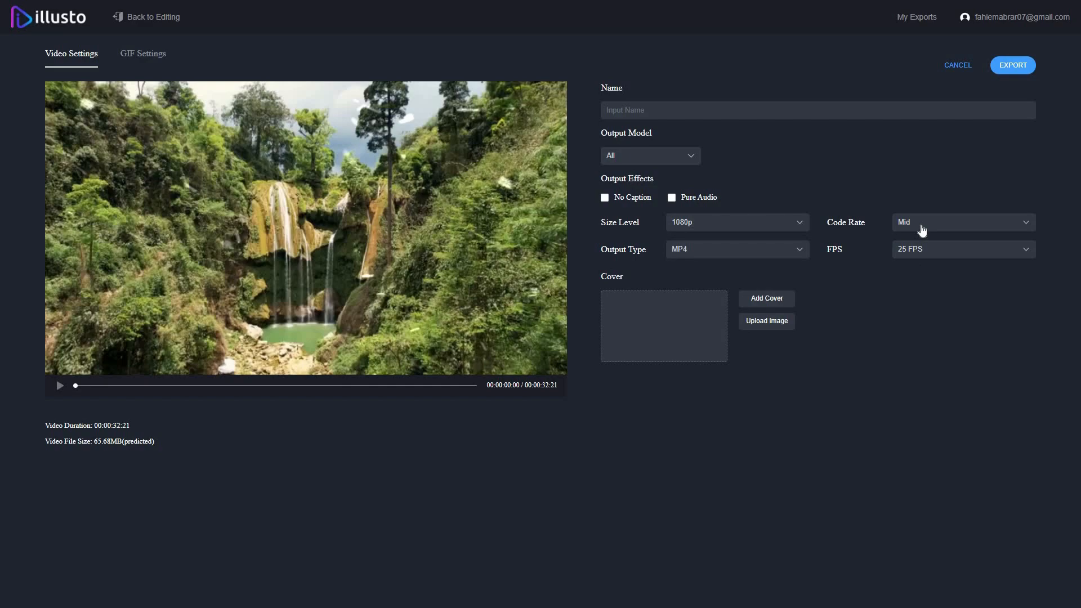
left_click(750, 253)
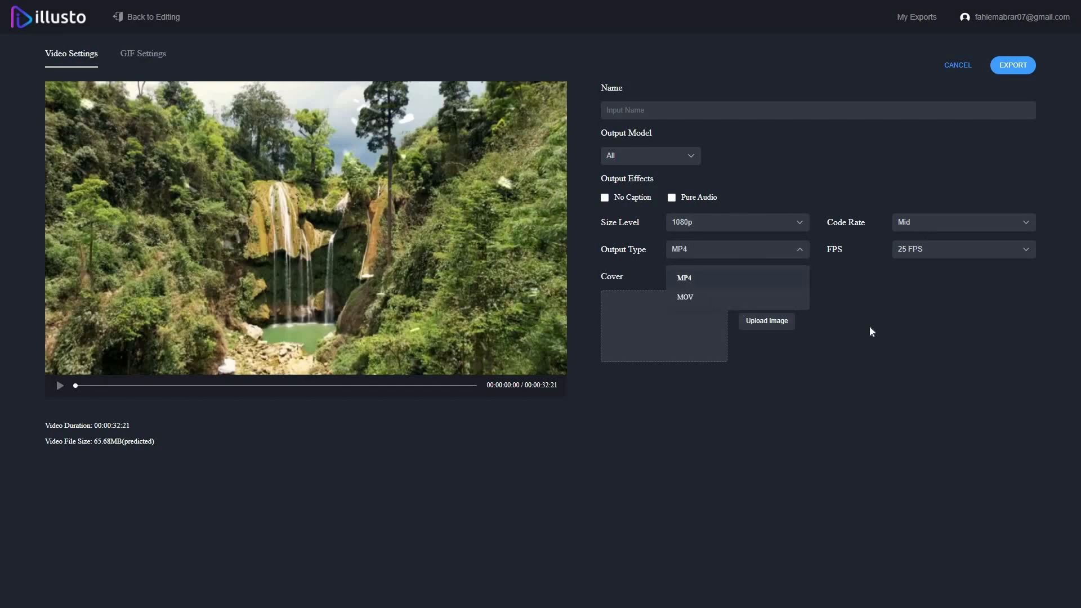
left_click(691, 336)
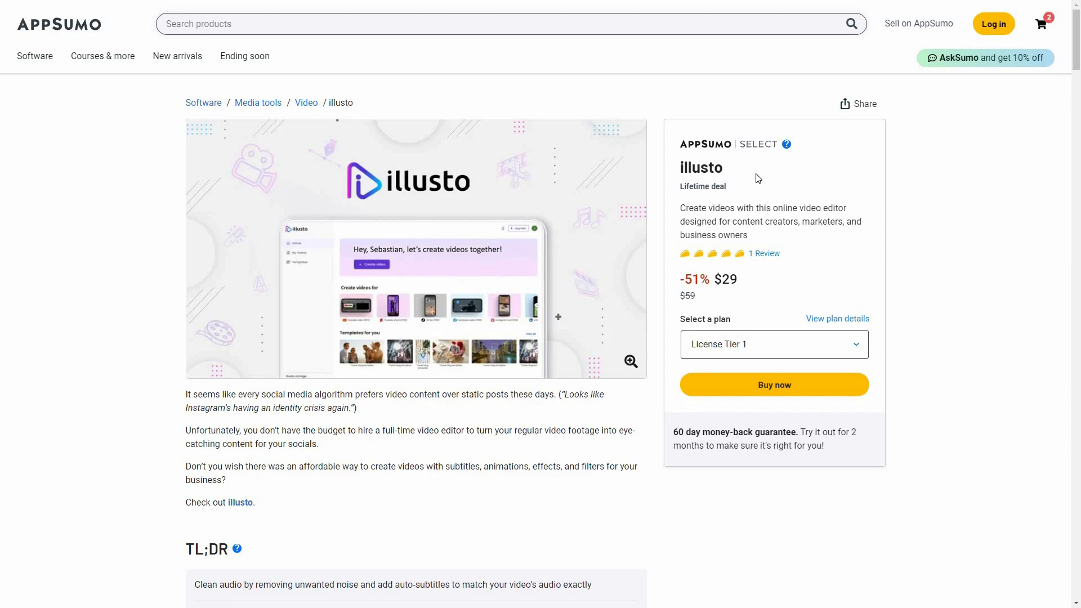
Step: Read through the illusto lifetime deal page on AppSumo, examining the included features and the License Tier 1 and Tier 2 plans
scroll(758, 178, "down", 1)
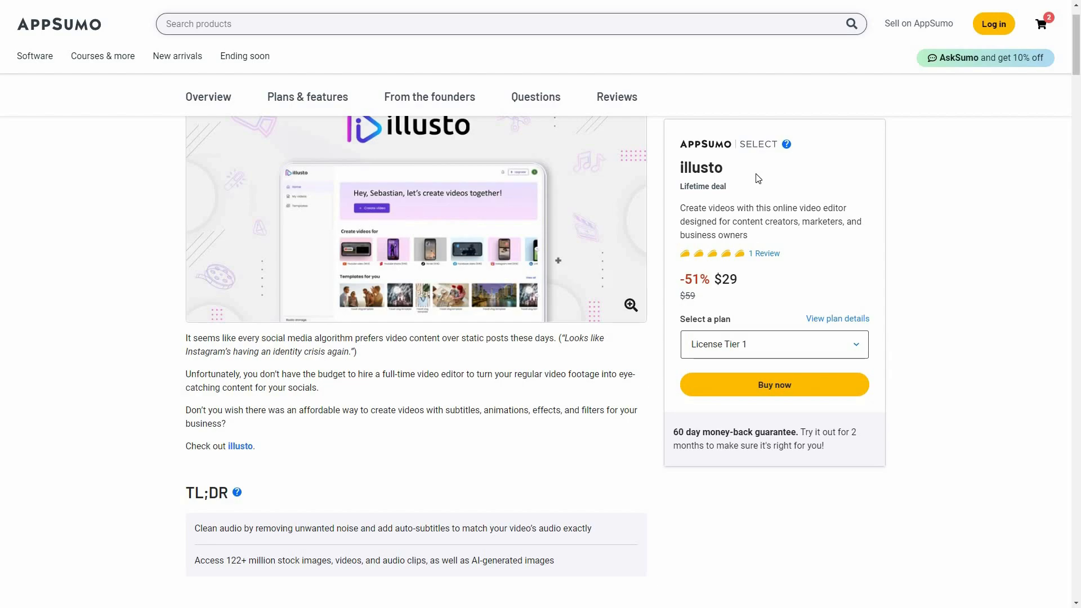
scroll(832, 189, "up", 1)
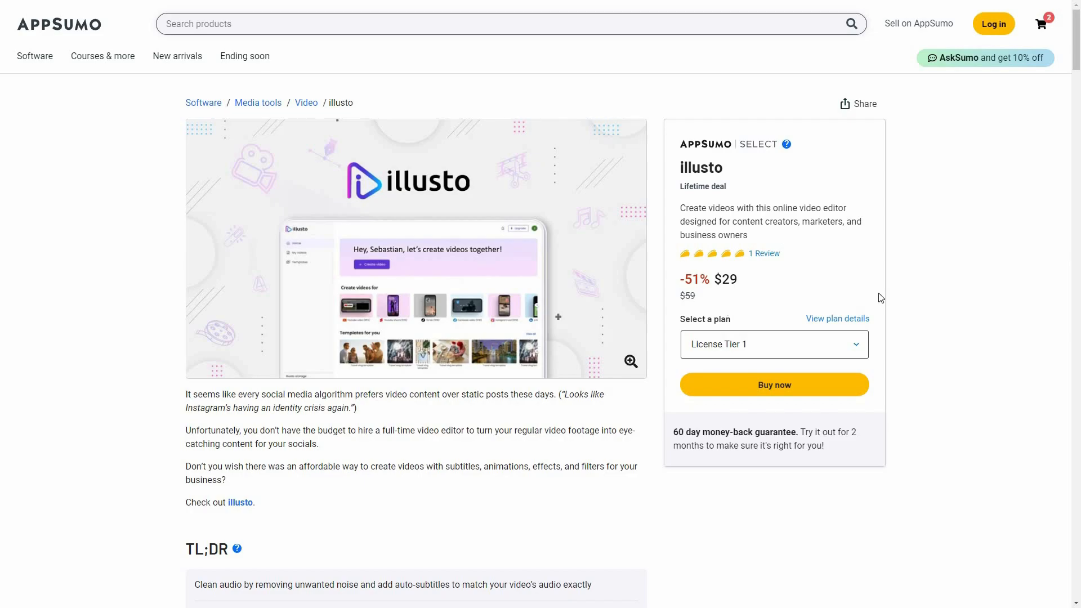
middle_click(923, 317)
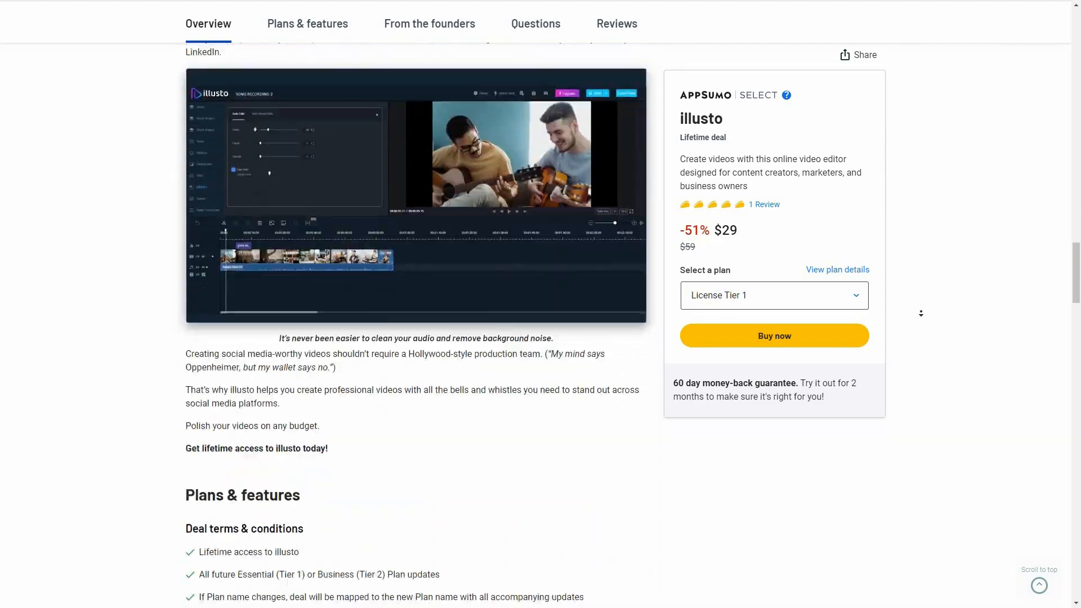
middle_click(920, 313)
scroll(328, 270, "down", 10)
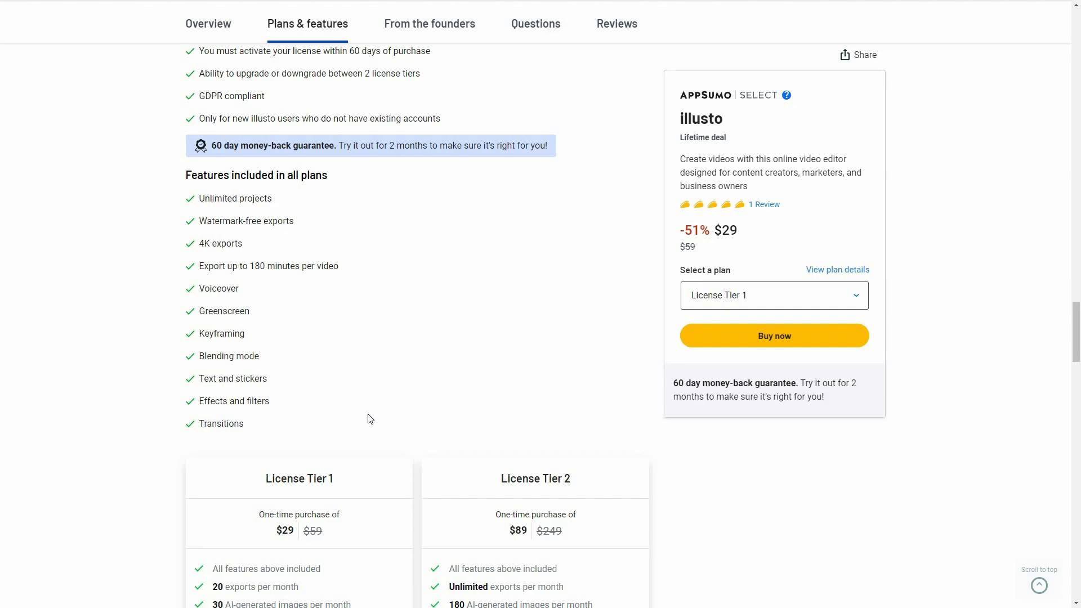
scroll(666, 432, "down", 3)
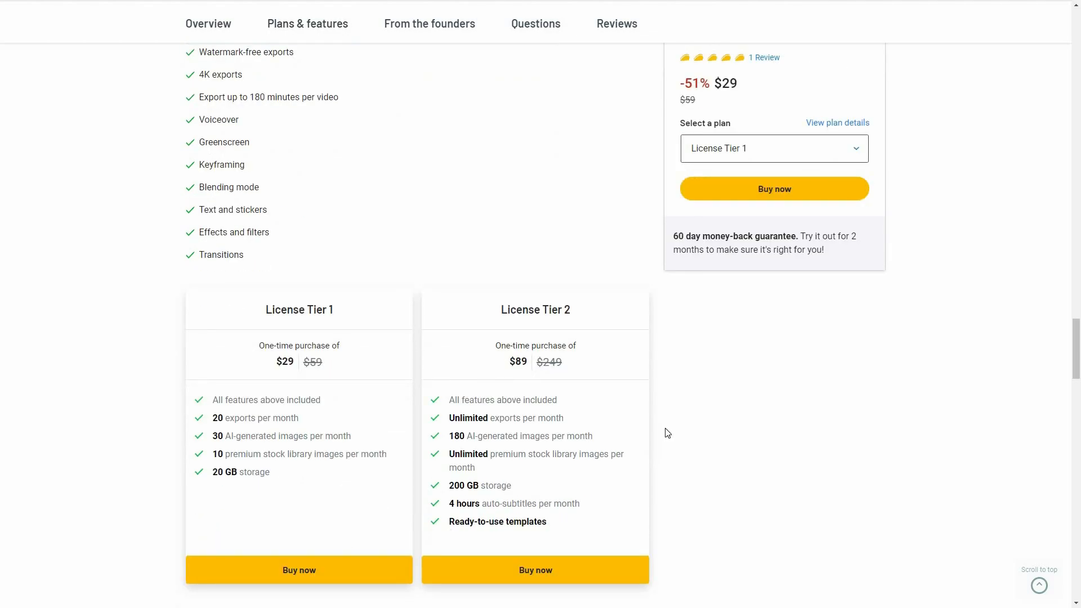
middle_click(640, 416)
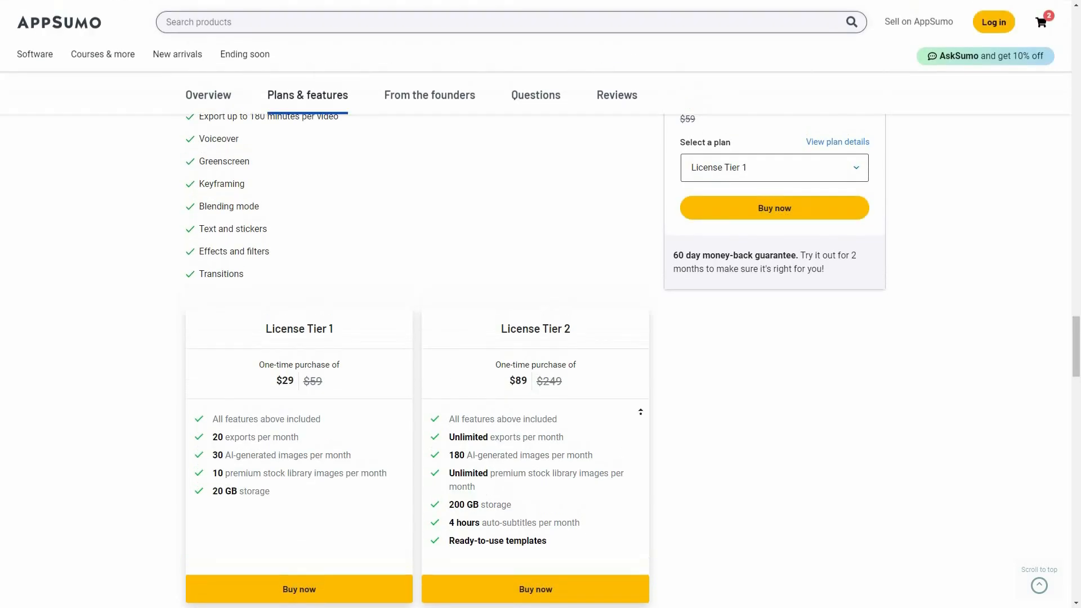